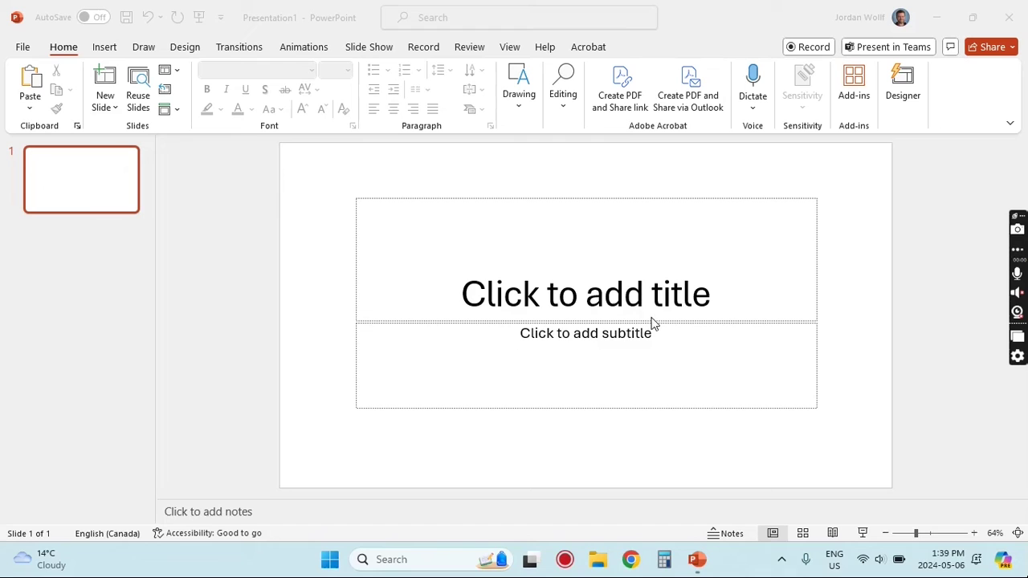
# Step: Switch the first slide from Title Slide to the Blank layout
pyautogui.click(607, 289)
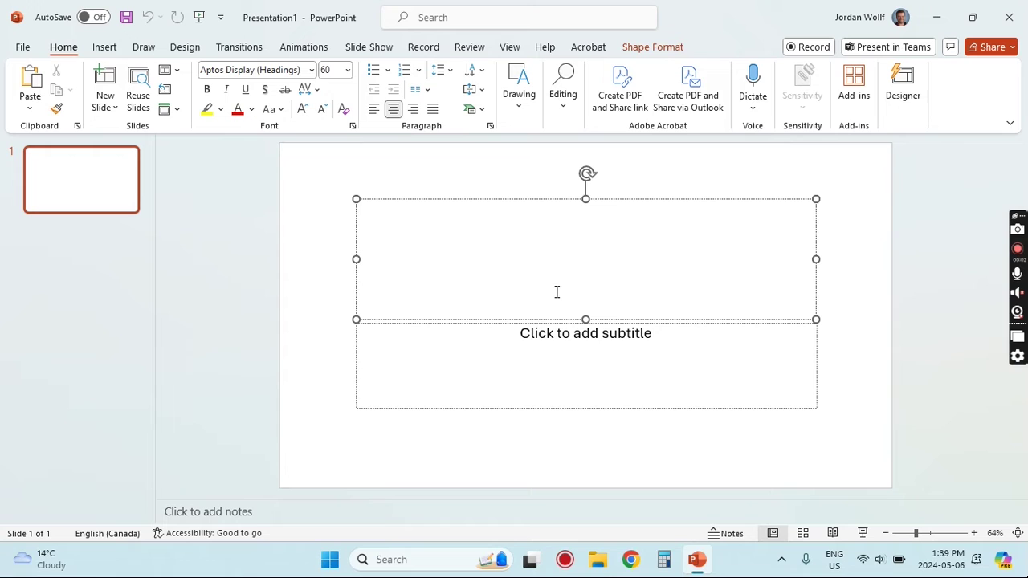
pyautogui.click(315, 195)
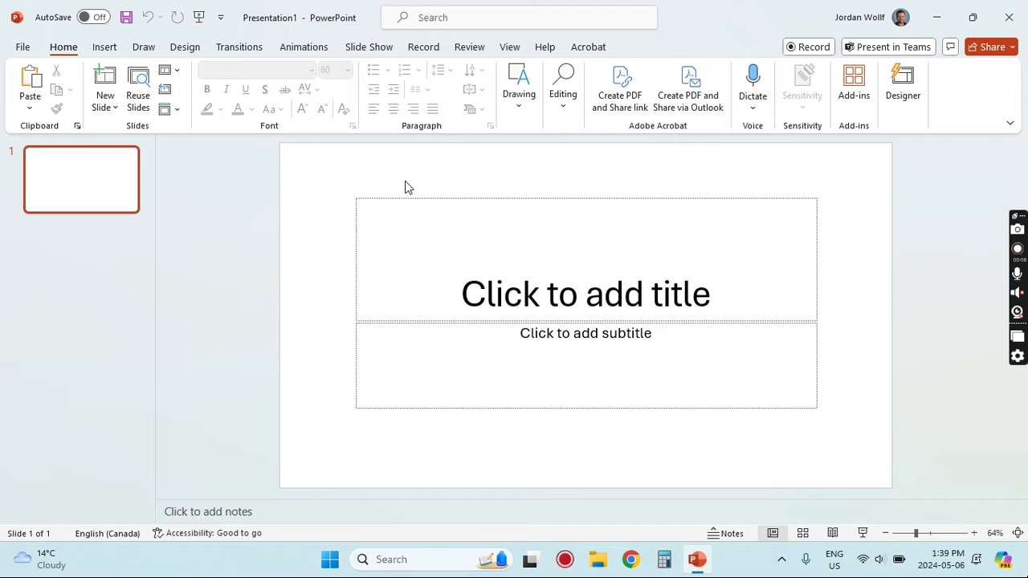
pyautogui.click(177, 76)
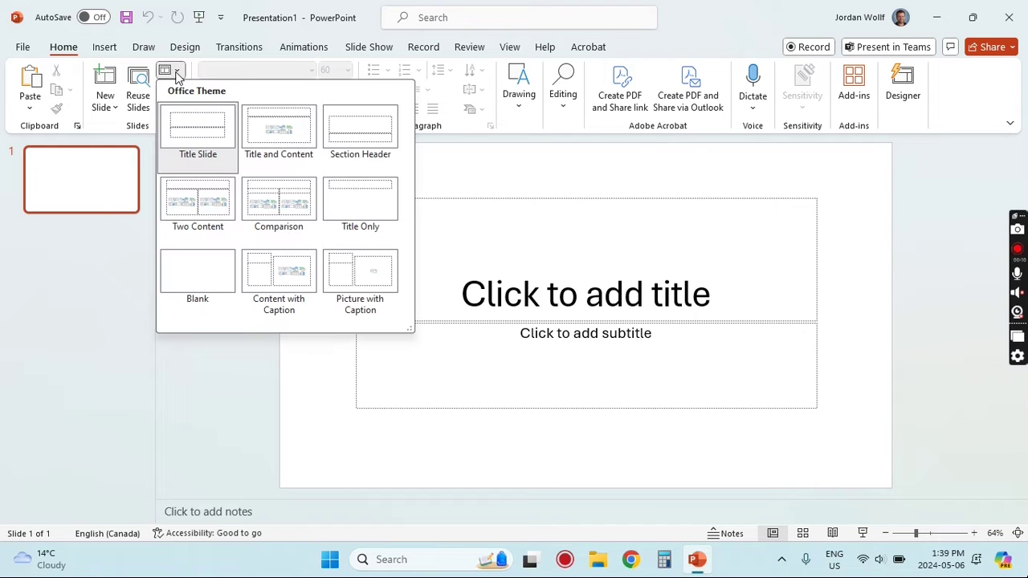
pyautogui.click(189, 262)
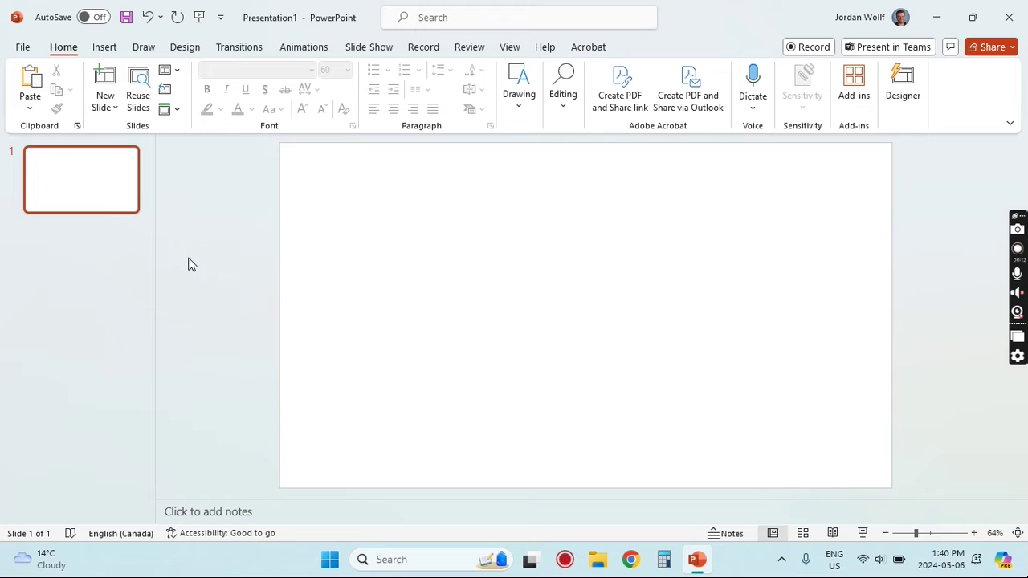
# Step: Add two more Blank-layout slides, then return to slide 1
pyautogui.click(113, 108)
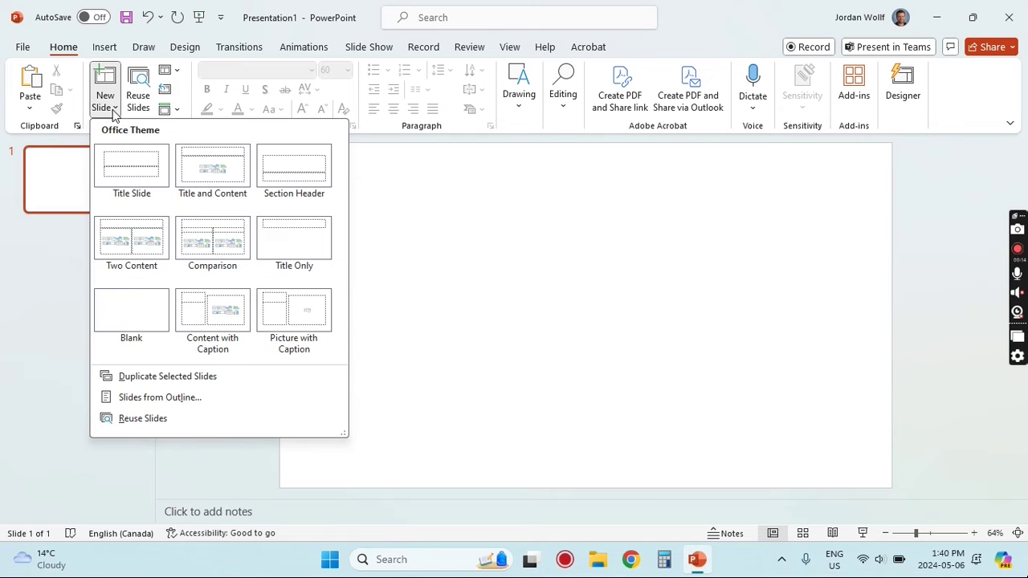
pyautogui.click(153, 311)
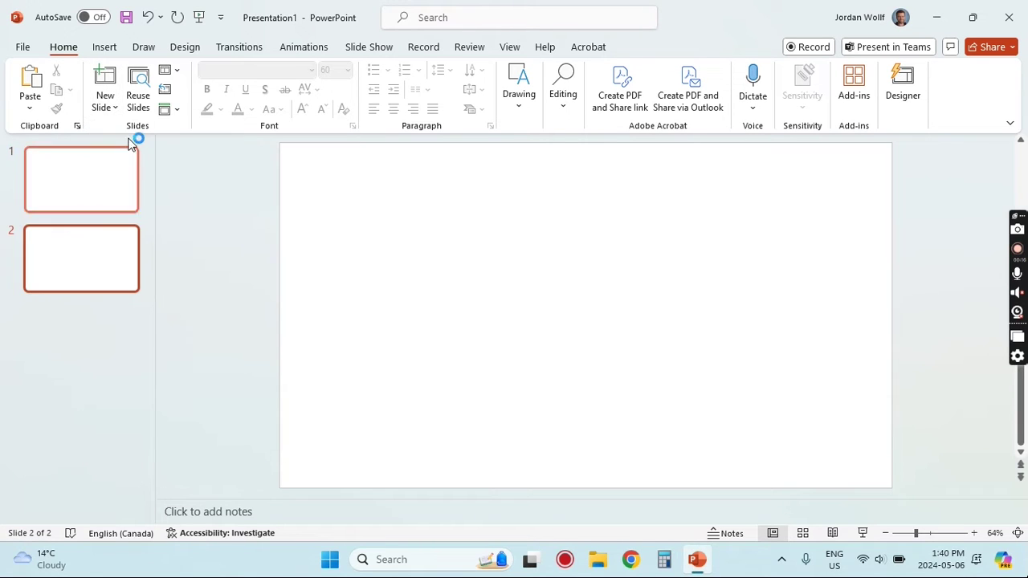
pyautogui.click(114, 114)
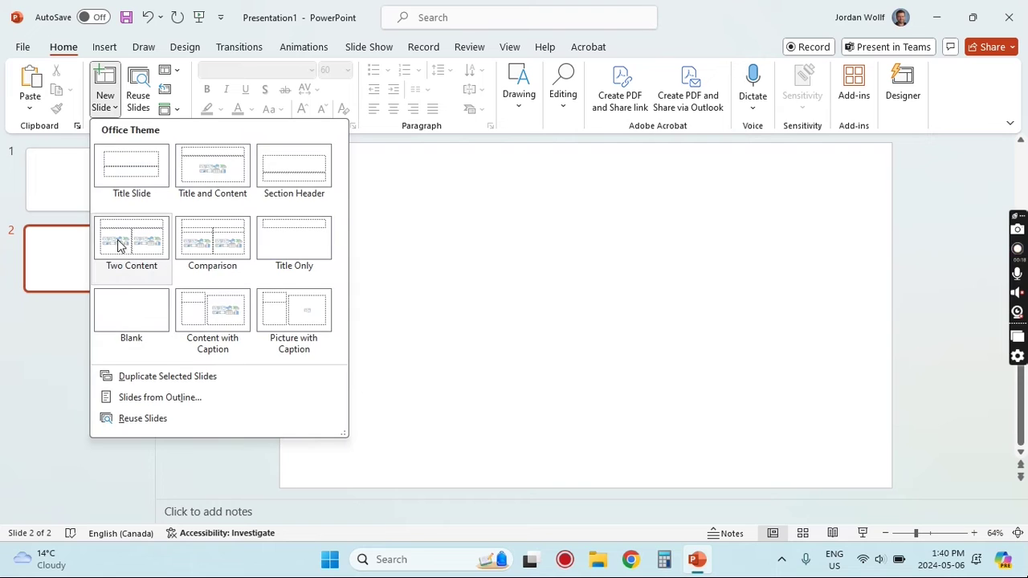
pyautogui.click(132, 304)
pyautogui.click(99, 193)
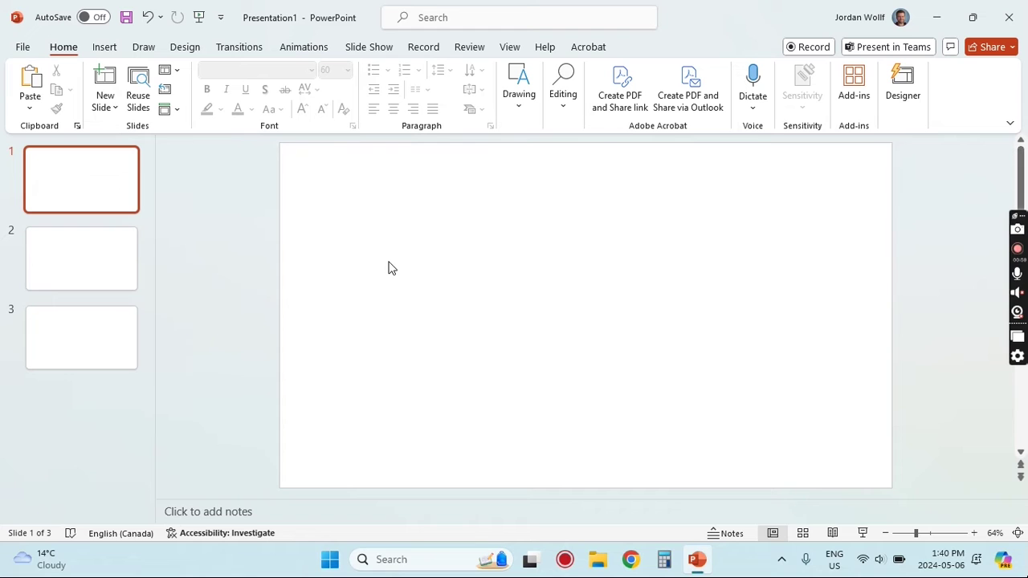
# Step: Search Online Pictures for 'Jungle' and insert the bamboo-forest stream photo on slide 1
pyautogui.click(104, 46)
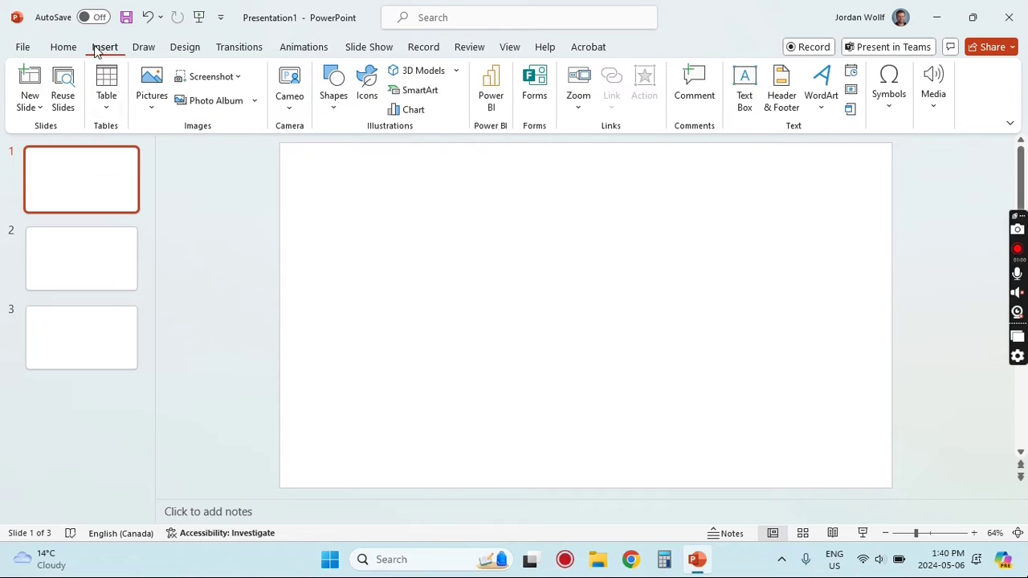
pyautogui.click(152, 95)
pyautogui.click(199, 217)
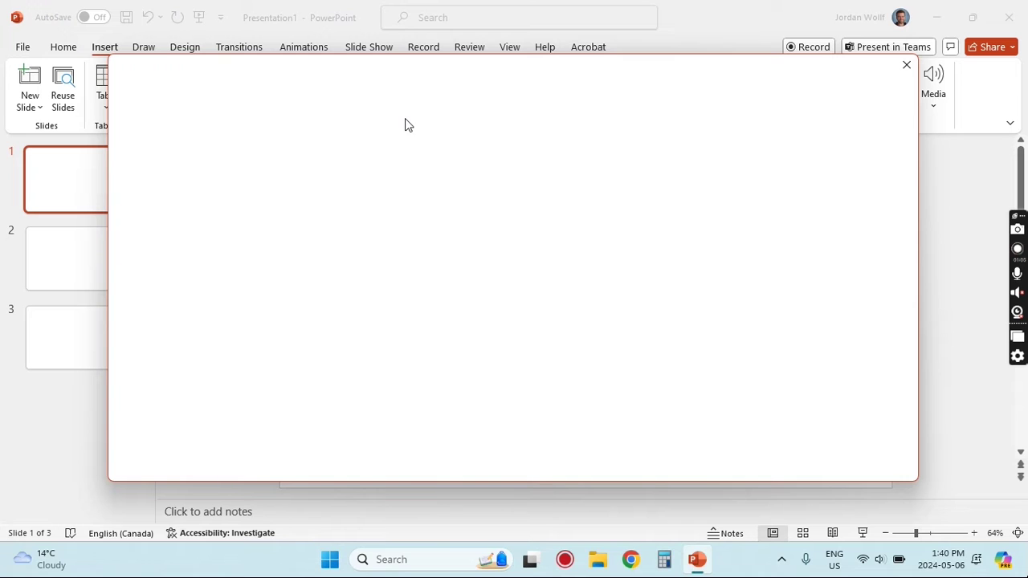
pyautogui.write('Jungle')
pyautogui.press('Return')
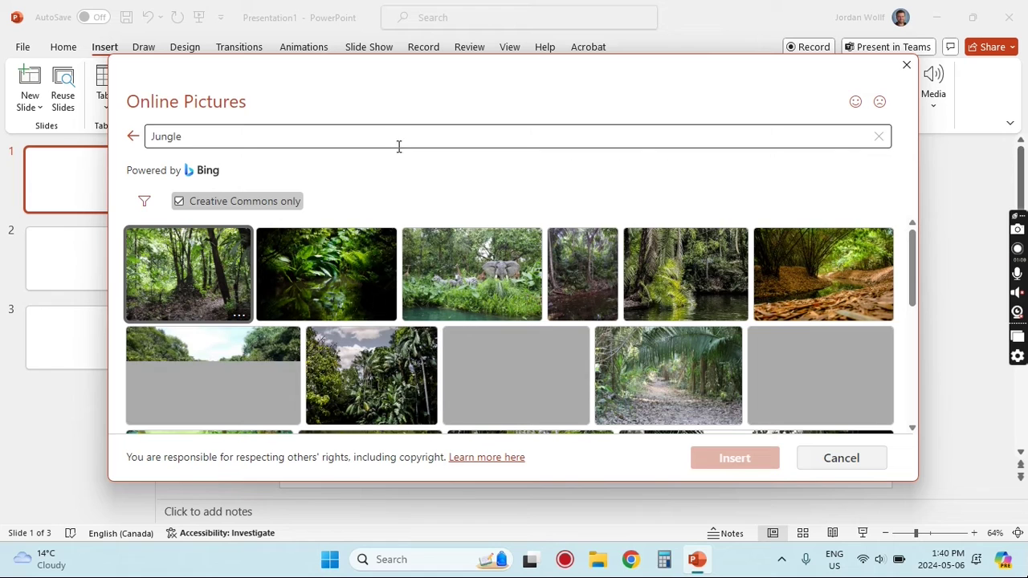
pyautogui.click(794, 280)
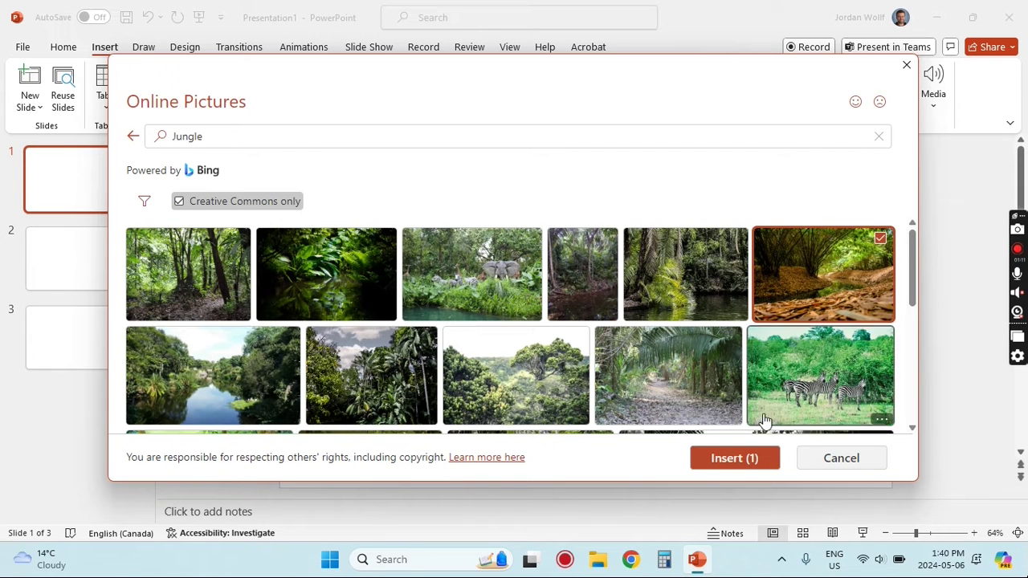
pyautogui.click(720, 457)
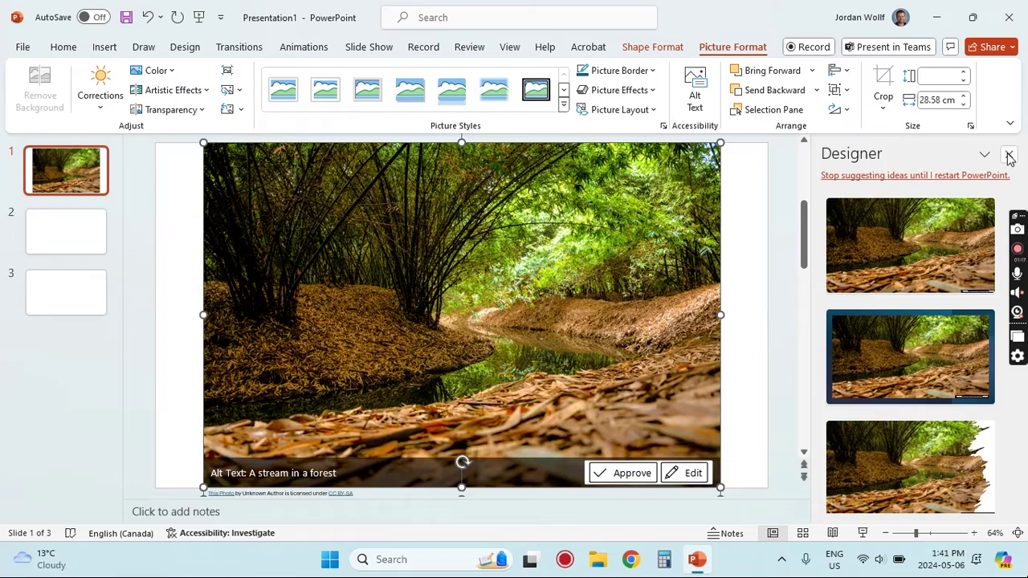
# Step: Stretch the bamboo stream photo to fill the entire first slide
pyautogui.click(1010, 155)
pyautogui.moveTo(846, 491); pyautogui.dragTo(891, 498)
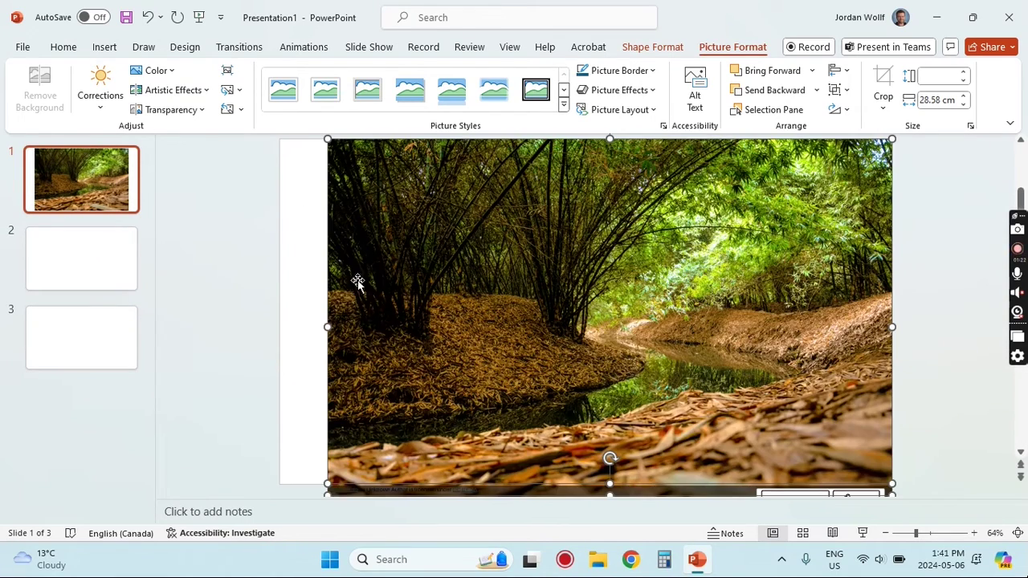
pyautogui.moveTo(322, 480); pyautogui.dragTo(282, 484)
pyautogui.click(943, 355)
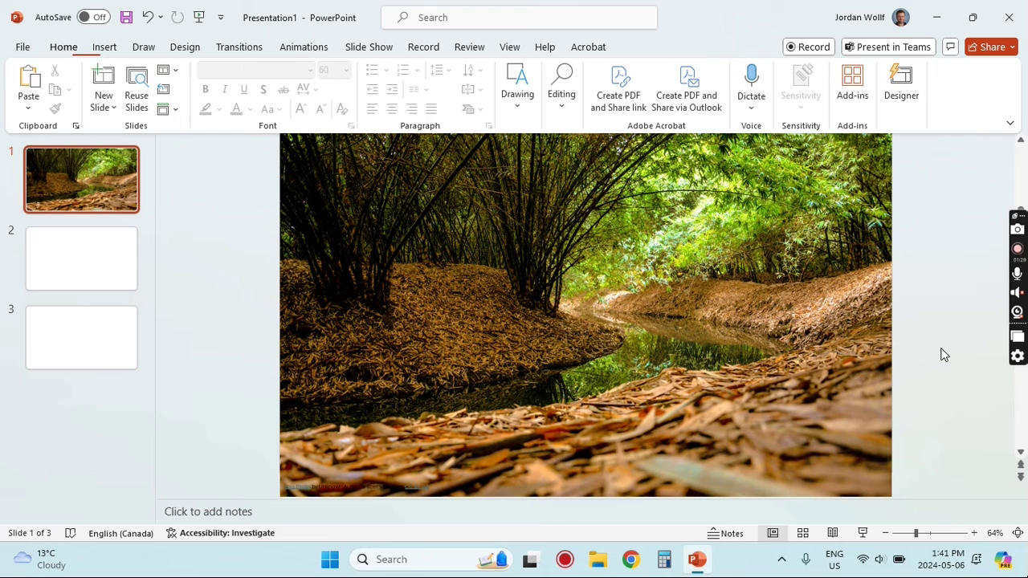
# Step: Delete the photo's attribution caption from the slide
pyautogui.click(356, 488)
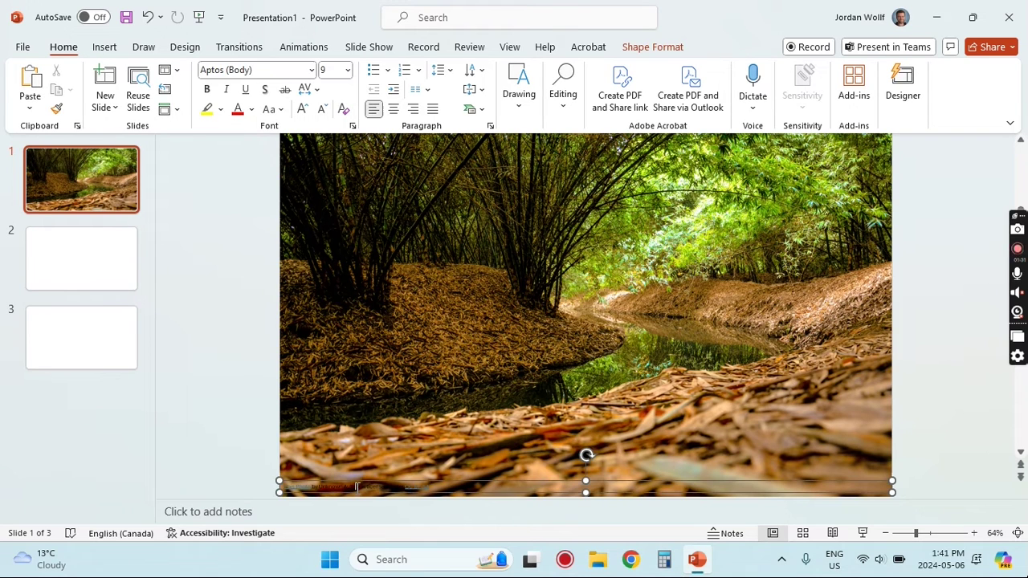
pyautogui.click(366, 482)
pyautogui.press('Delete')
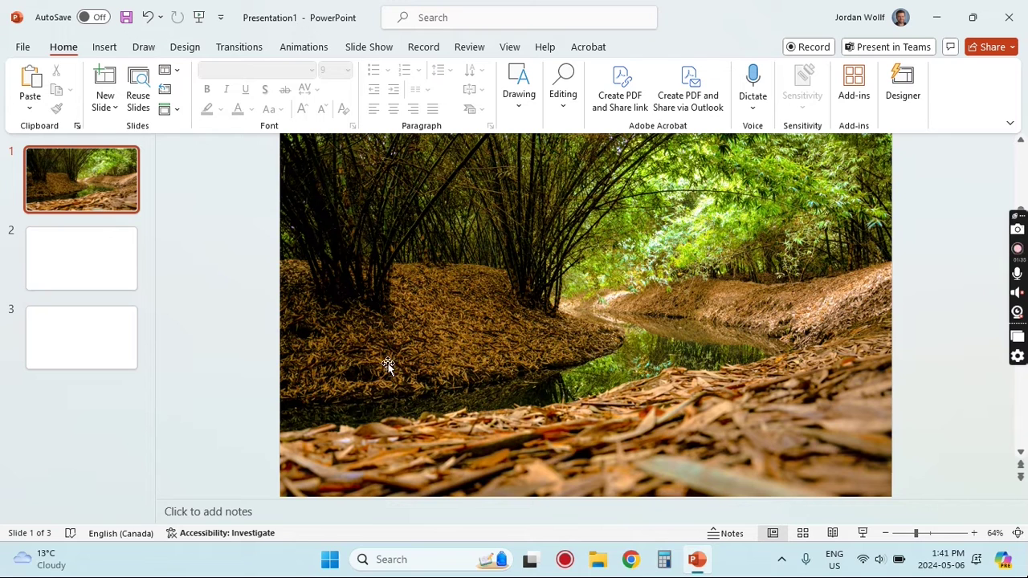
# Step: Draw a rounded rectangle button near the bottom centre of the slide
pyautogui.click(106, 50)
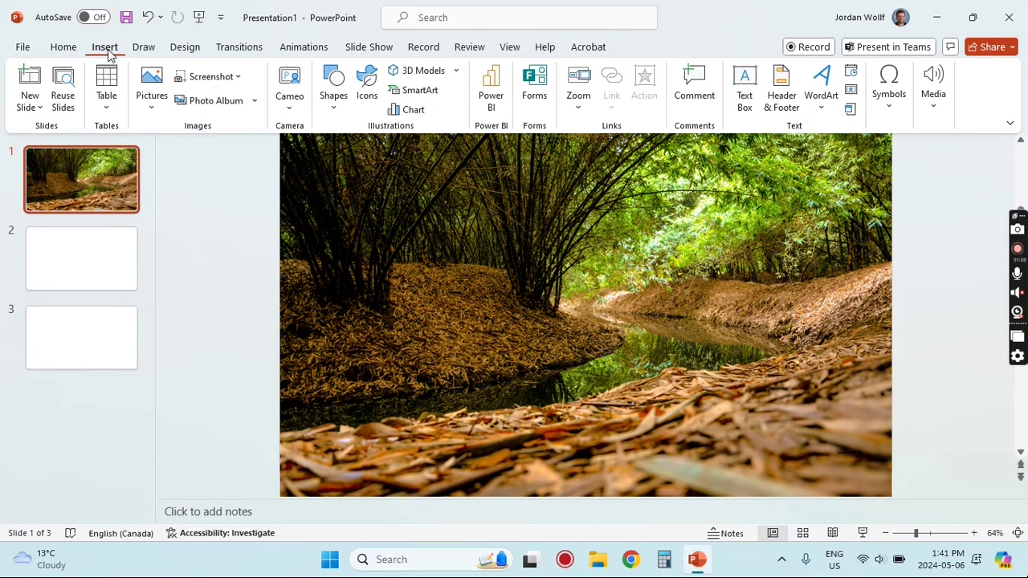
pyautogui.click(334, 103)
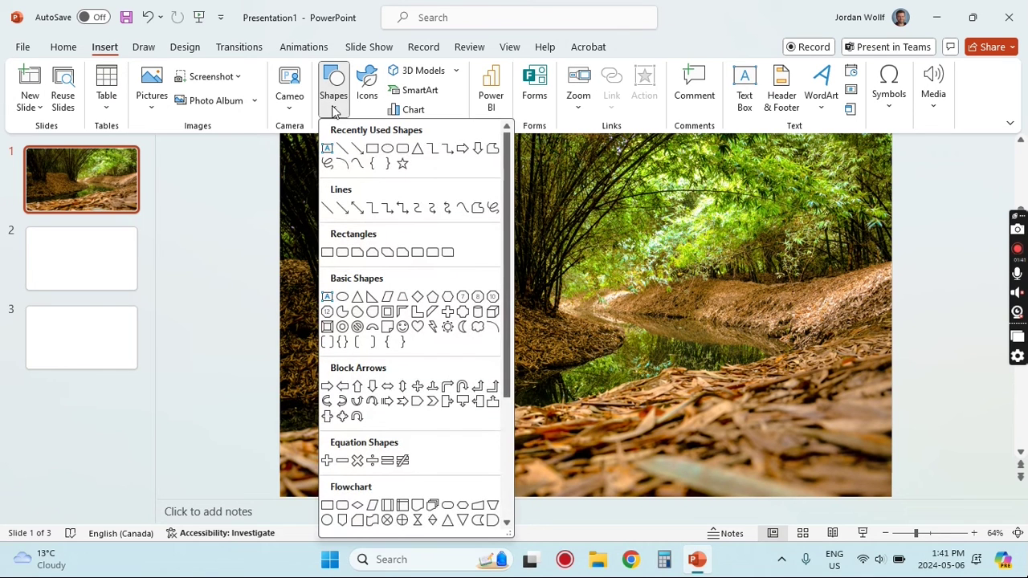
pyautogui.click(388, 149)
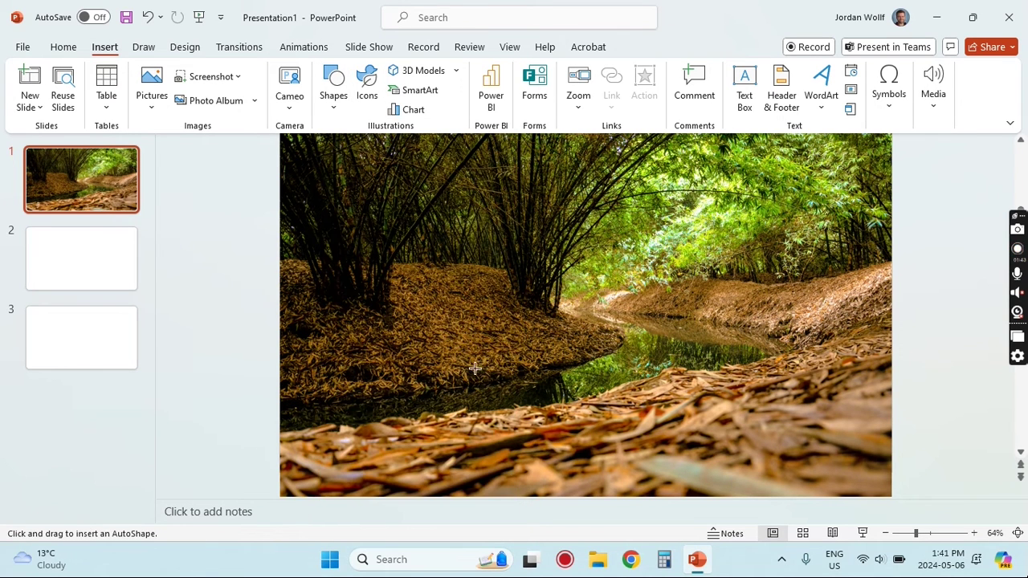
pyautogui.moveTo(479, 383); pyautogui.dragTo(718, 438)
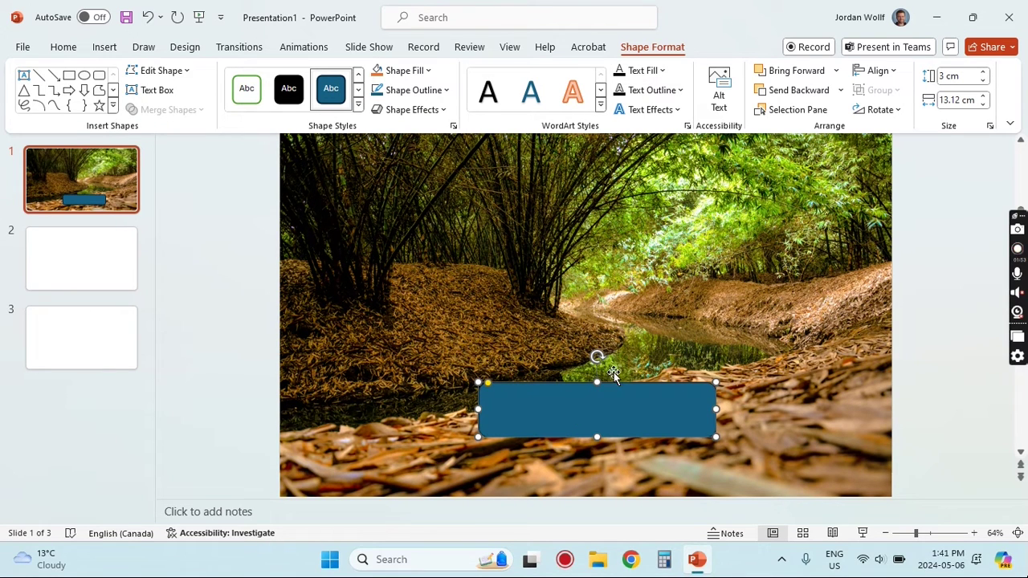
# Step: Label the button 'Begin' in 48 pt text and nudge it slightly left
pyautogui.click(157, 92)
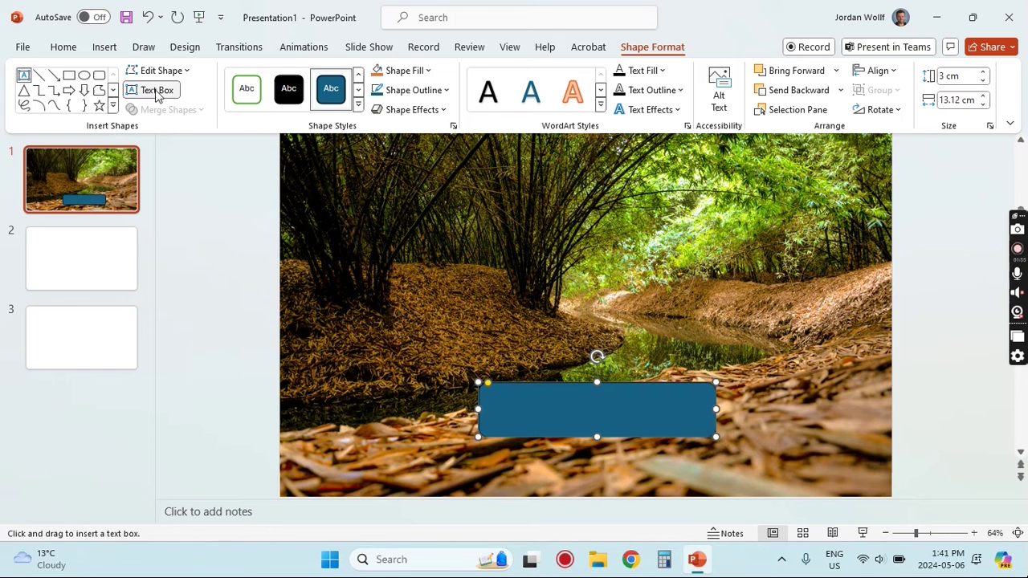
pyautogui.click(558, 410)
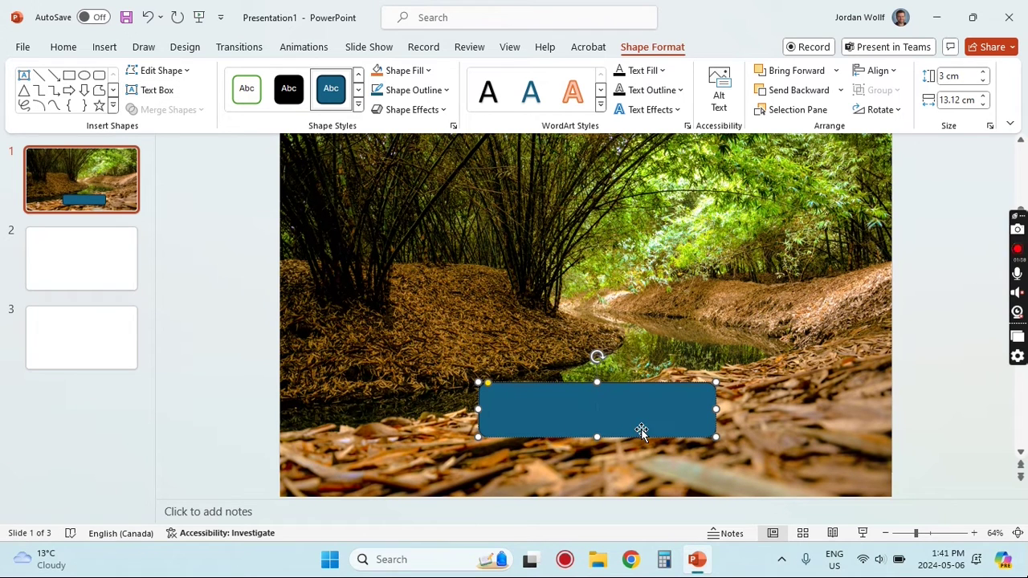
pyautogui.write('Begin')
pyautogui.doubleClick(611, 410)
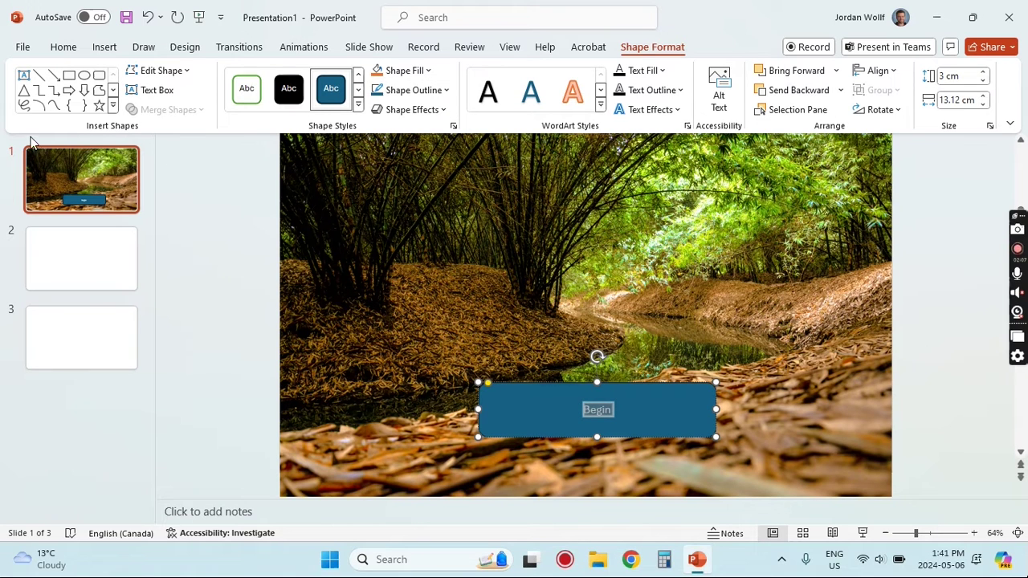
pyautogui.click(62, 47)
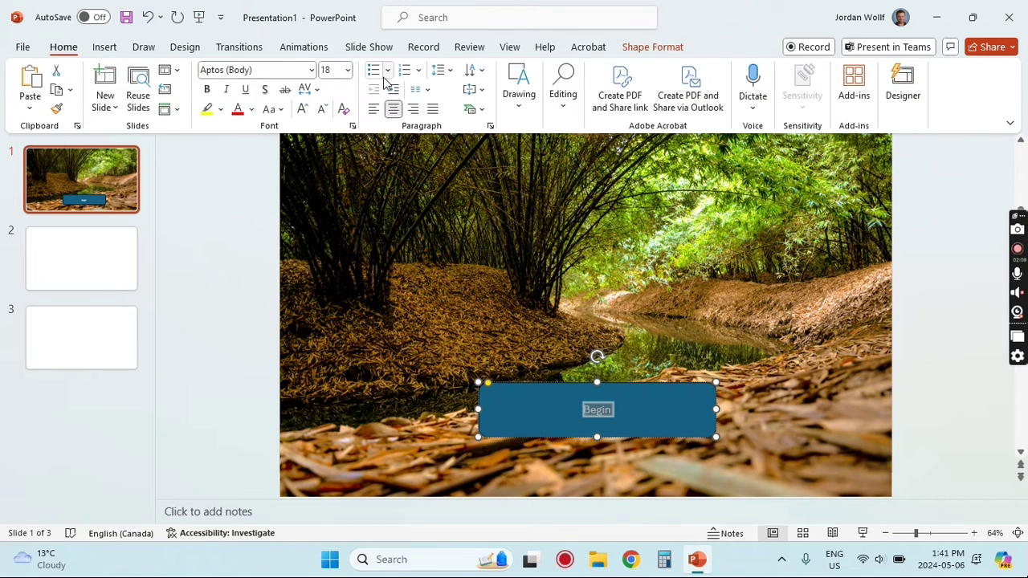
pyautogui.click(346, 71)
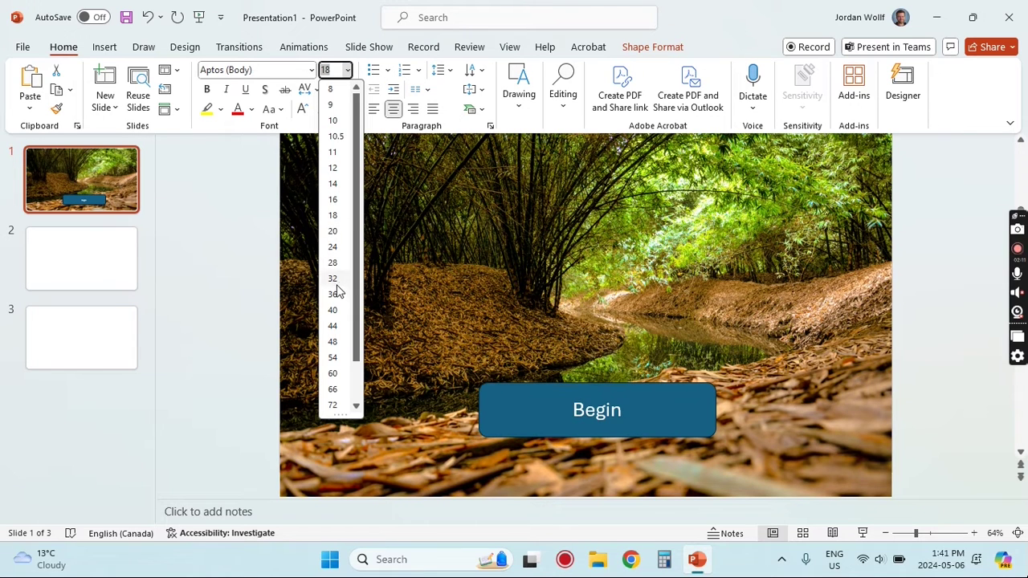
pyautogui.click(334, 342)
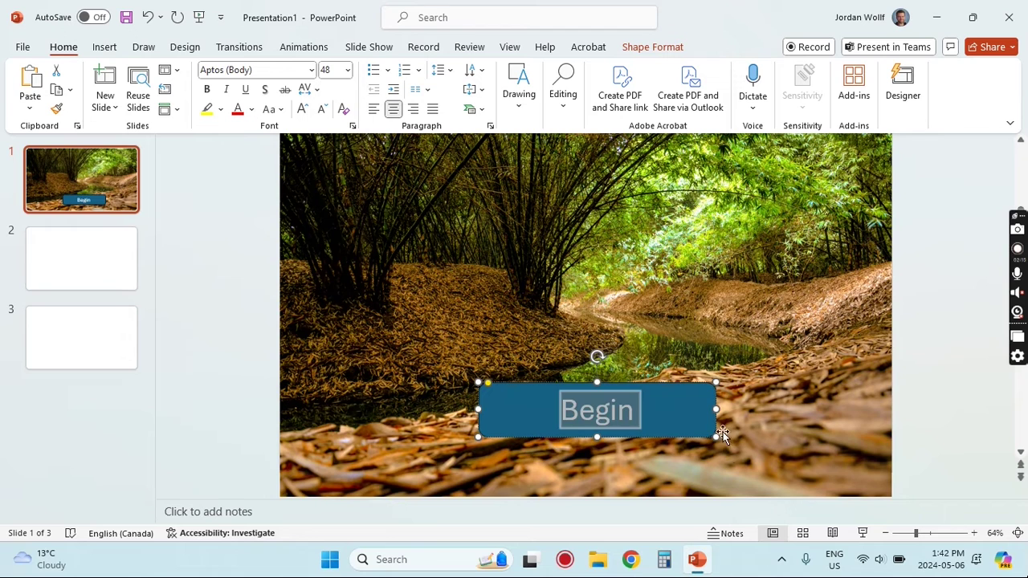
pyautogui.click(919, 412)
pyautogui.moveTo(677, 402)
pyautogui.mouseDown()
pyautogui.moveTo(654, 410)
pyautogui.moveTo(666, 402)
pyautogui.mouseUp()
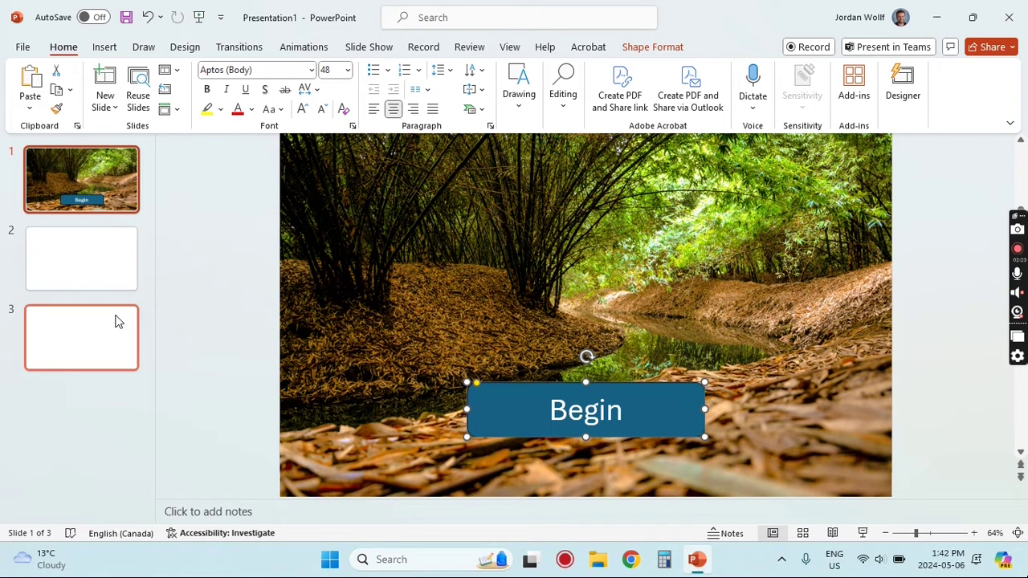
# Step: Duplicate the first slide to create slide 2
pyautogui.click(102, 265)
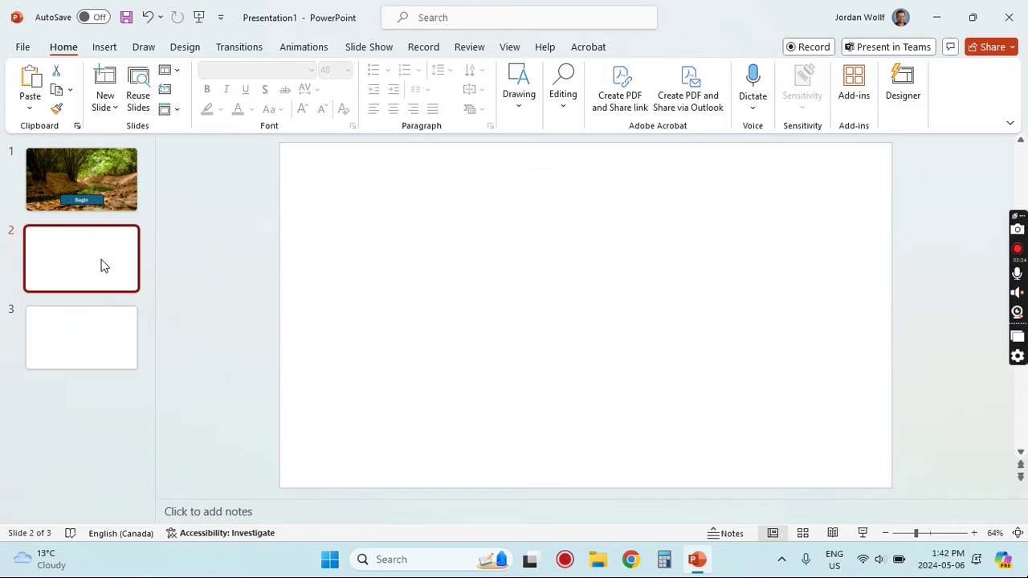
pyautogui.rightClick(115, 171)
pyautogui.click(173, 327)
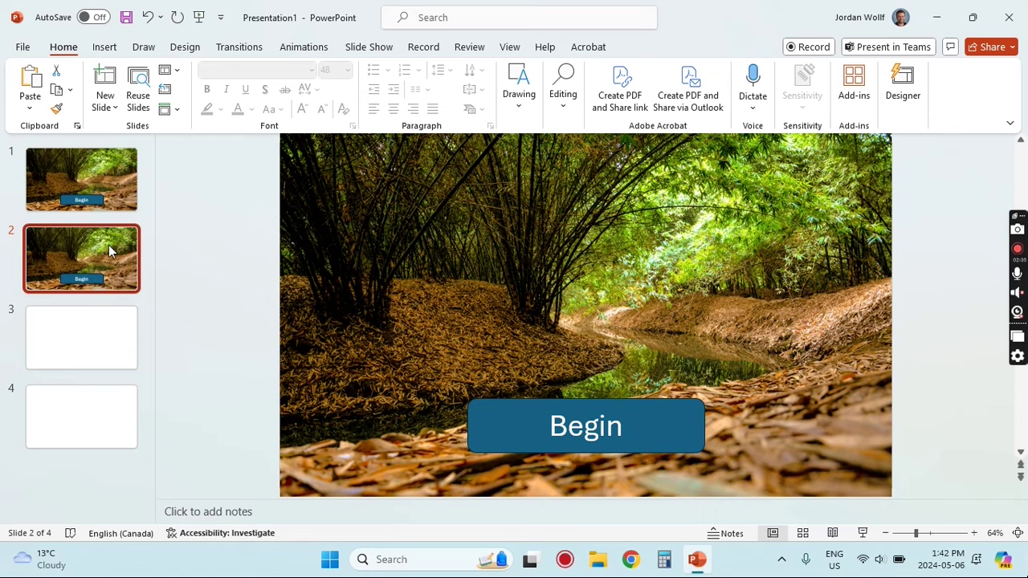
# Step: Narrow slide 2's Begin button, relabel it 'Level 1', and move it
pyautogui.click(610, 416)
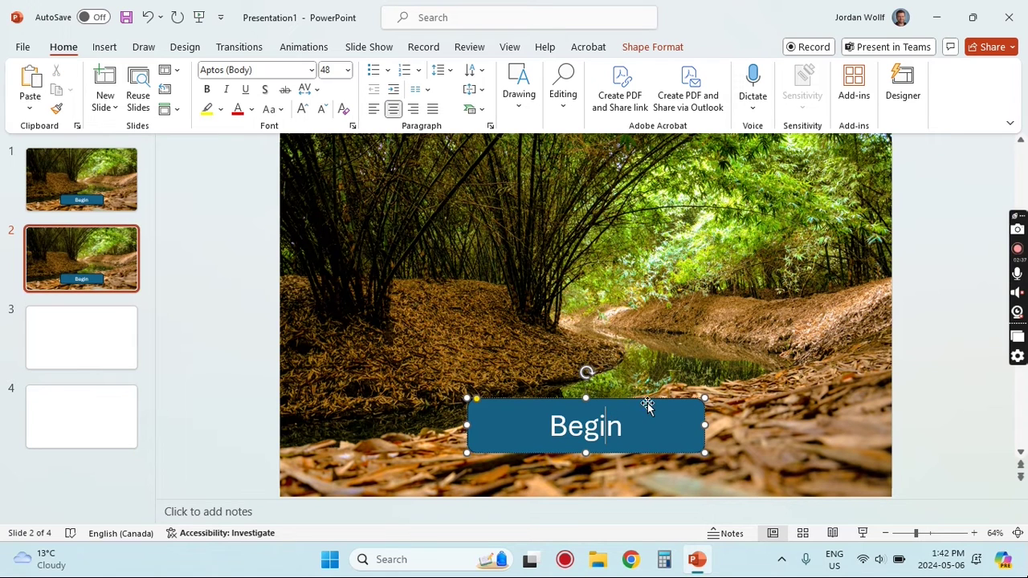
pyautogui.moveTo(705, 397); pyautogui.dragTo(623, 401)
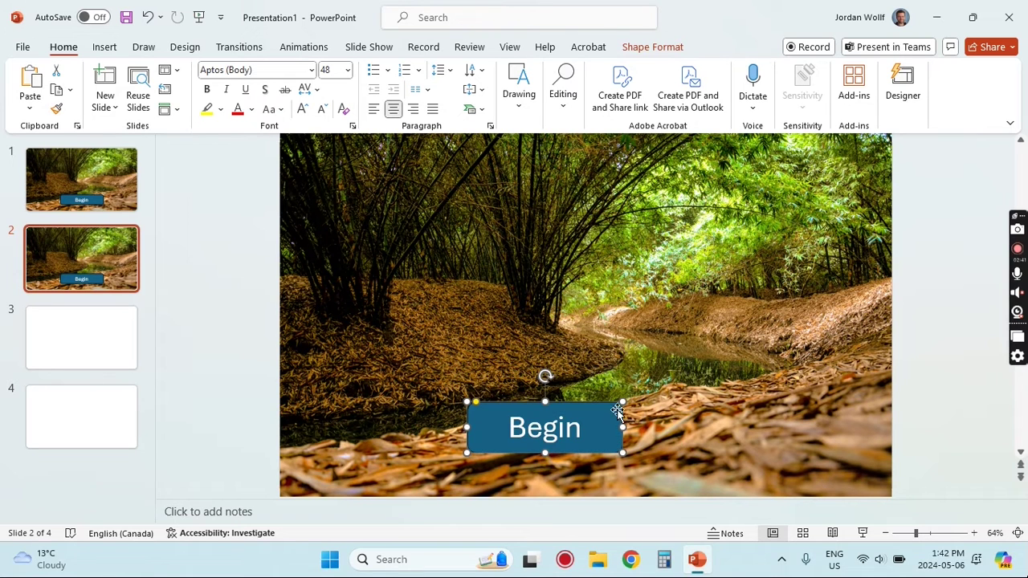
pyautogui.doubleClick(581, 435)
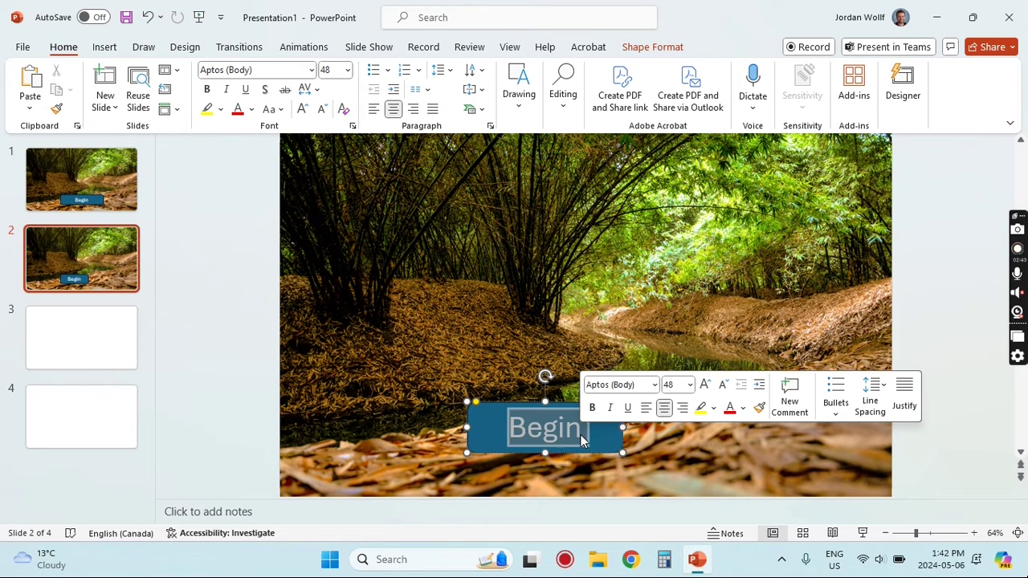
pyautogui.write('Level')
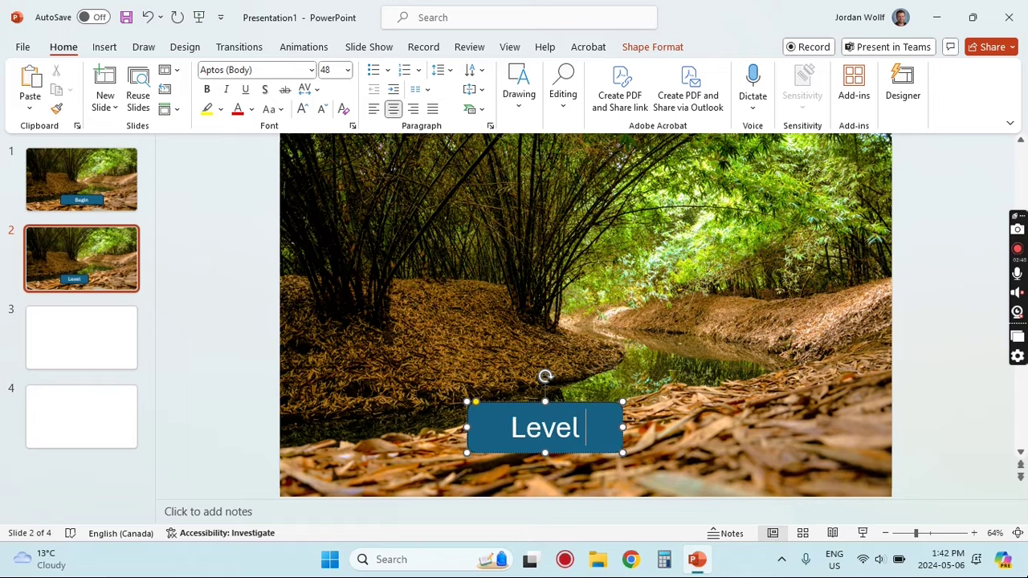
pyautogui.write(' 1')
pyautogui.click(962, 363)
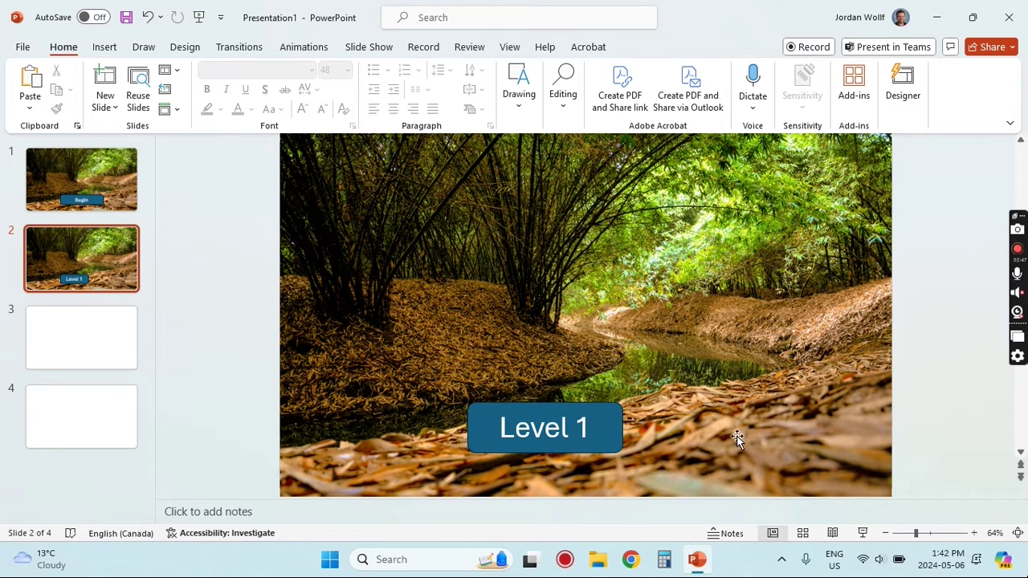
pyautogui.click(599, 426)
pyautogui.moveTo(599, 426); pyautogui.dragTo(853, 297)
# Step: Copy the Level 1 button and relabel the copies 'Level 2' and 'Level 3'
pyautogui.hotkey('ctrl', 'c')
pyautogui.hotkey('ctrl', 'v')
pyautogui.hotkey('ctrl', 'v')
pyautogui.click(635, 455)
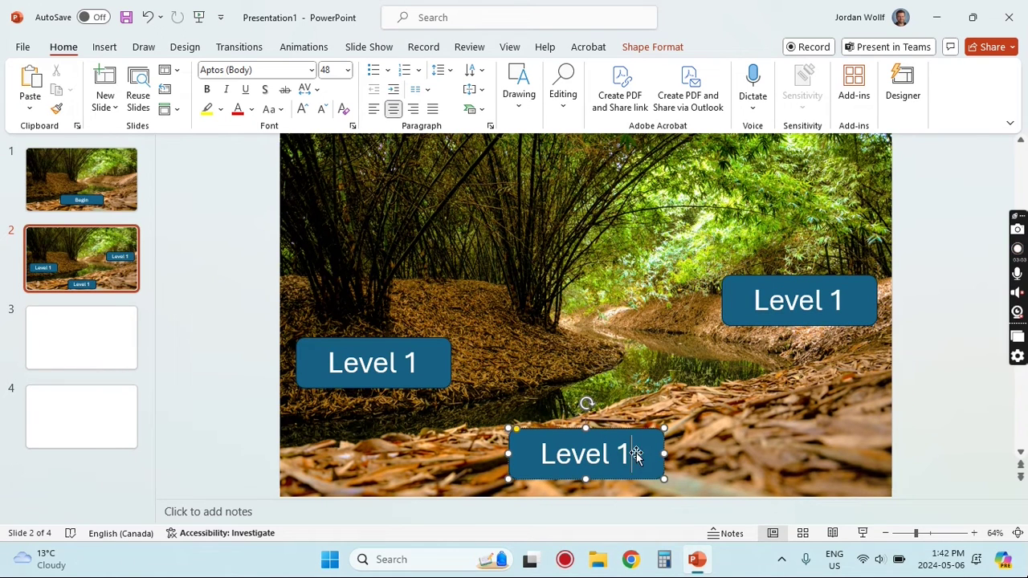
pyautogui.press('BackSpace')
pyautogui.write('2')
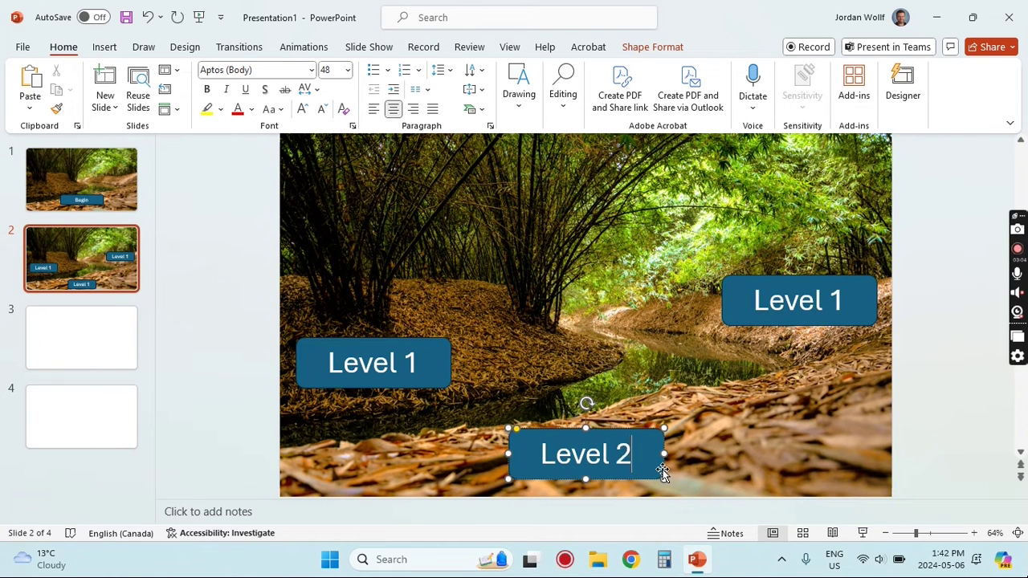
pyautogui.click(844, 300)
pyautogui.press('BackSpace')
pyautogui.write('3')
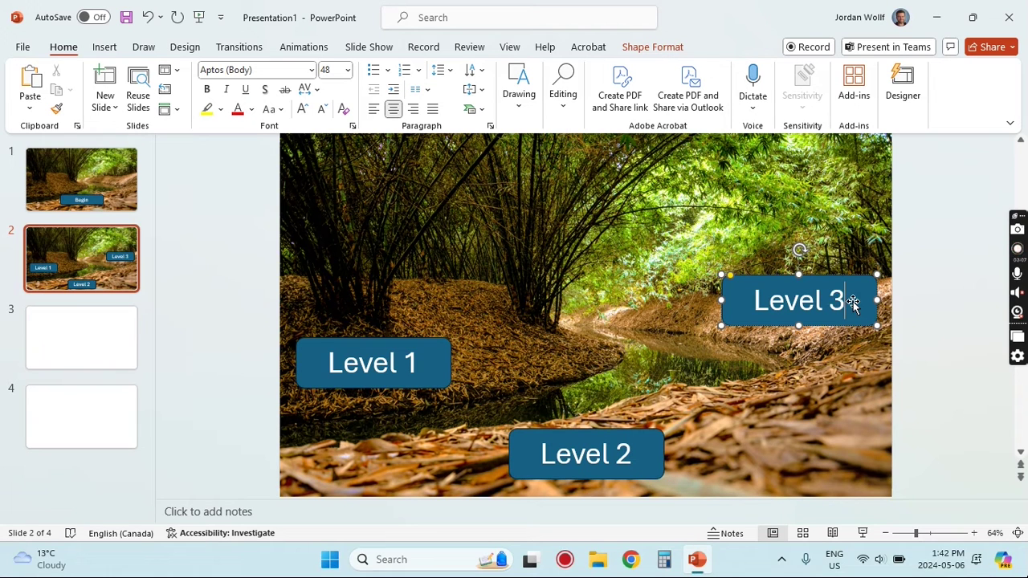
pyautogui.click(924, 362)
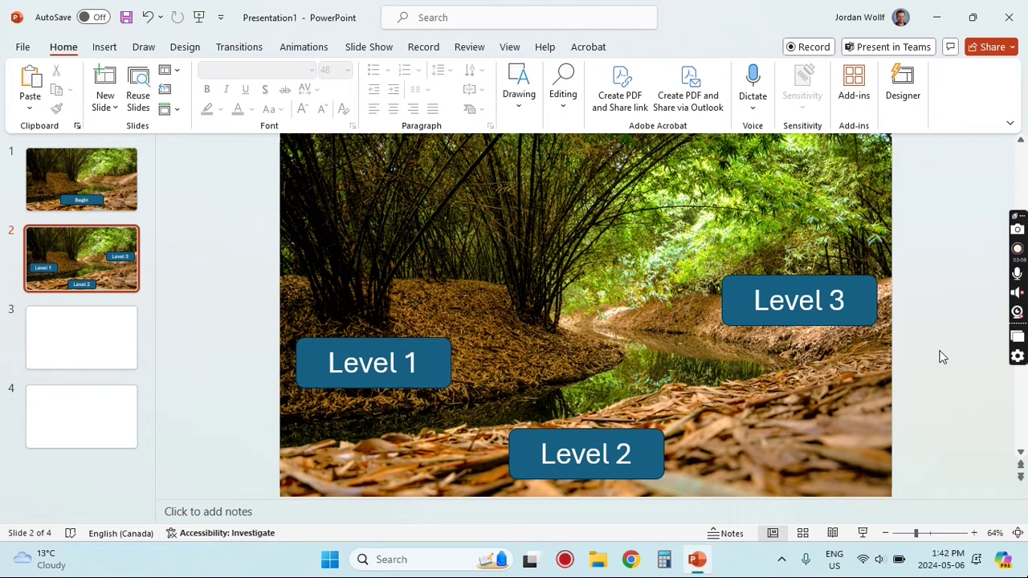
# Step: On slide 3, search Online Pictures for 'fire' and insert the charred burning-wood image
pyautogui.click(104, 351)
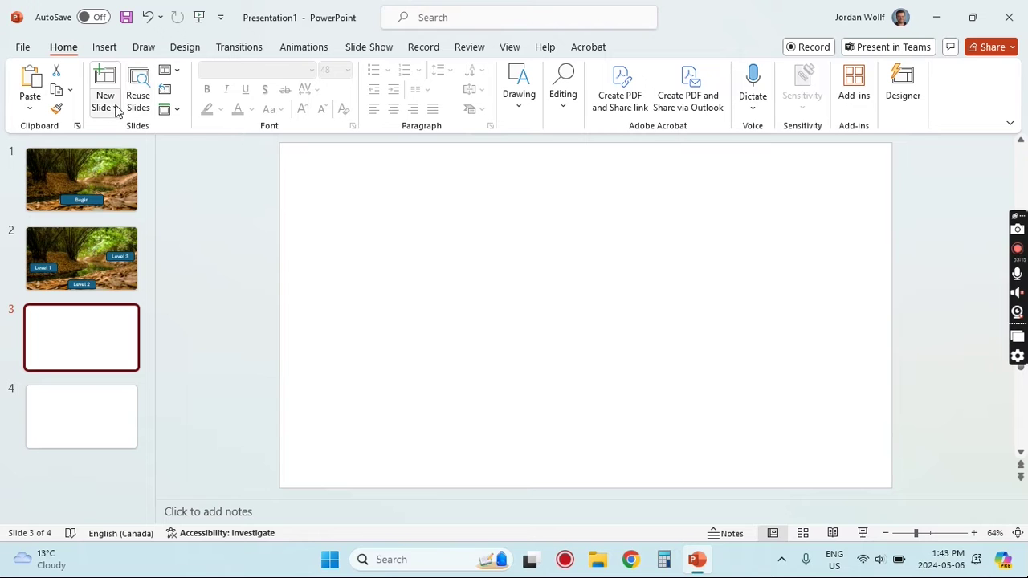
pyautogui.click(104, 47)
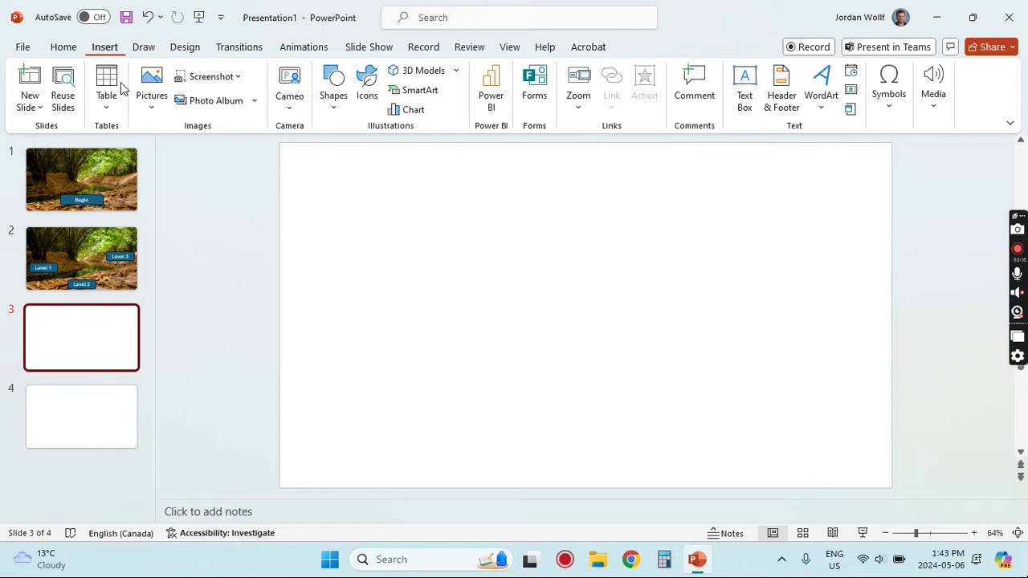
pyautogui.click(149, 113)
pyautogui.click(200, 218)
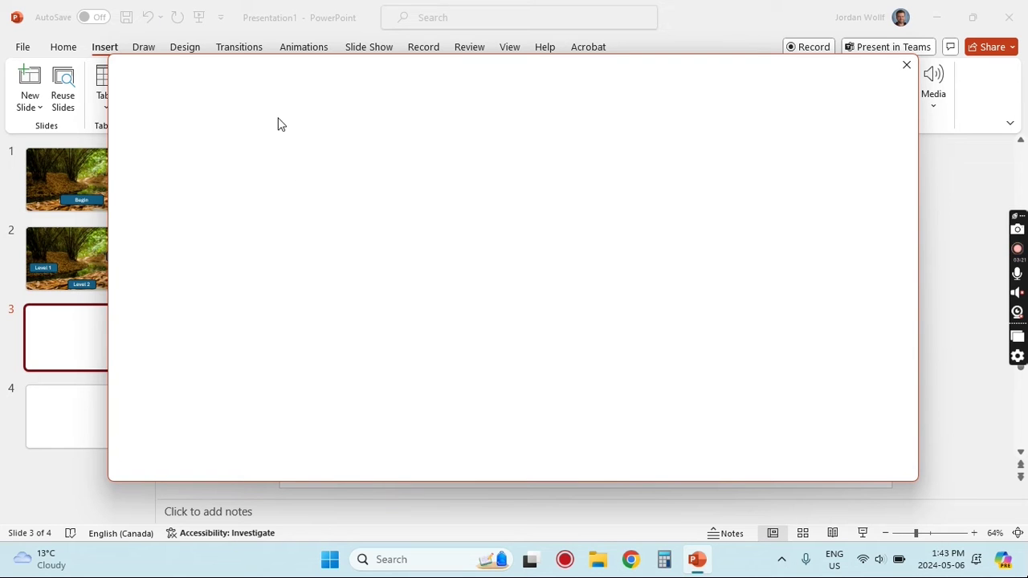
pyautogui.write('fire')
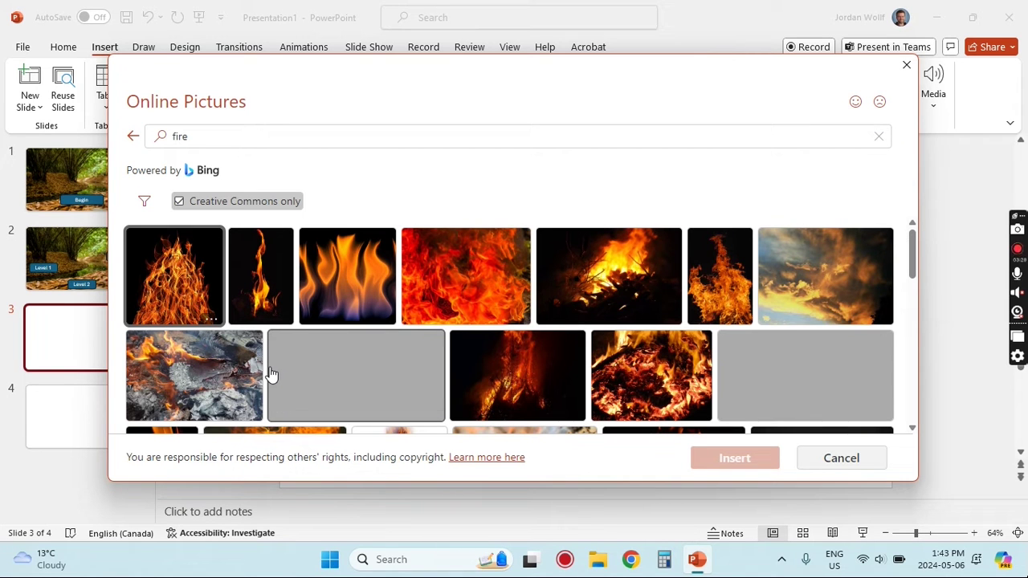
pyautogui.scroll(-3, 272, 374)
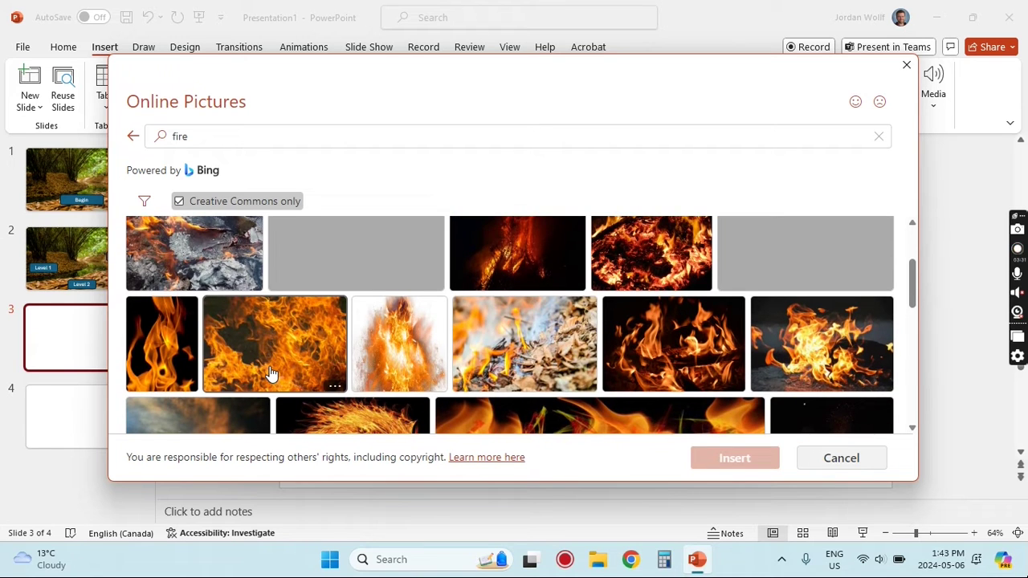
pyautogui.scroll(-3, 272, 374)
pyautogui.scroll(2, 271, 373)
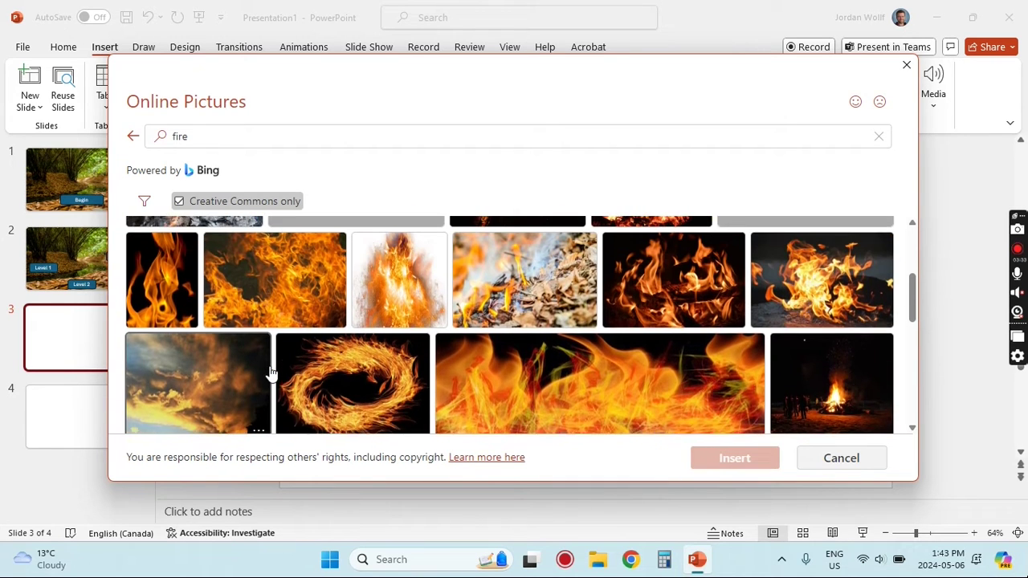
pyautogui.scroll(2, 271, 373)
pyautogui.click(194, 253)
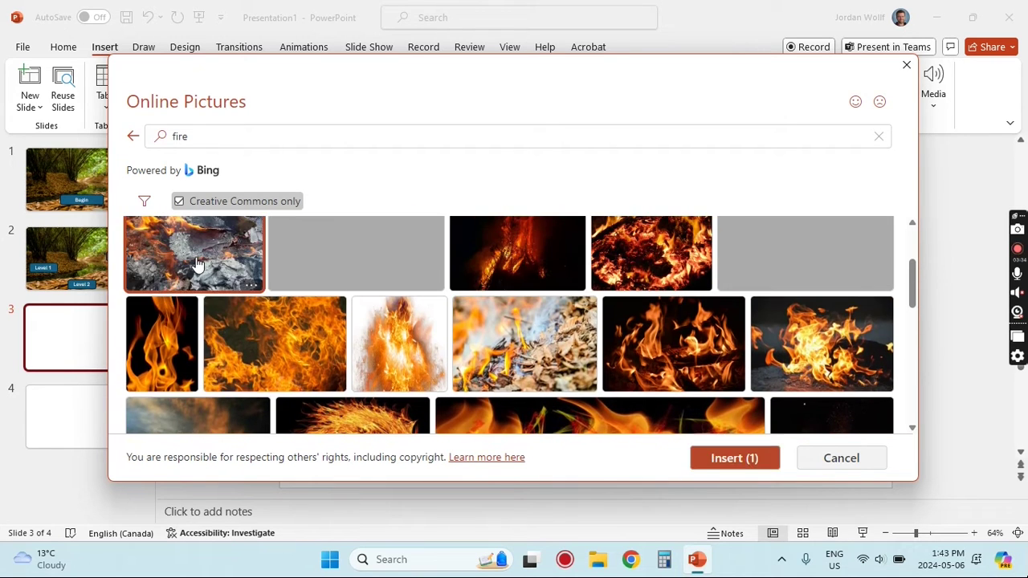
pyautogui.click(734, 458)
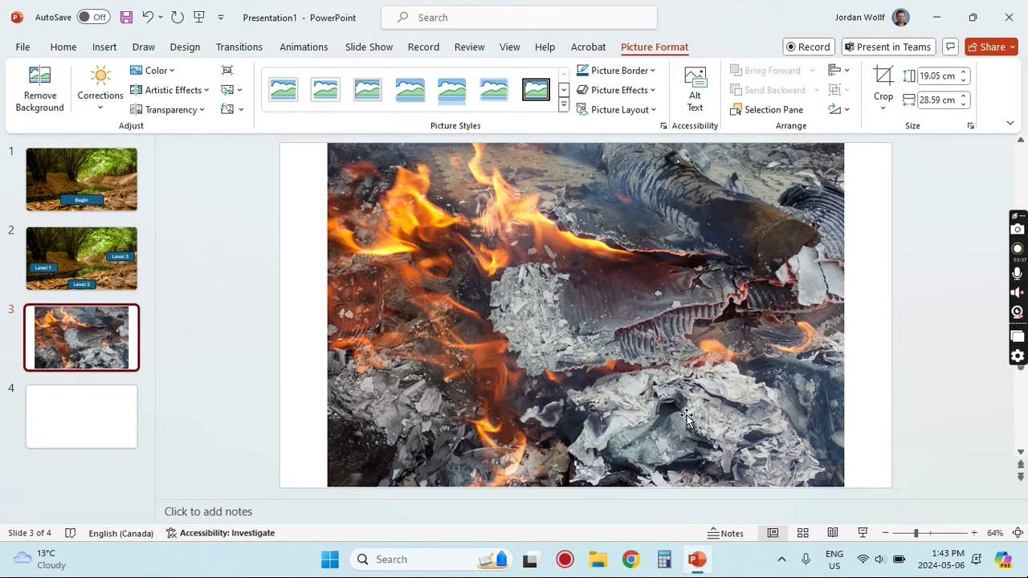
# Step: Stretch the burning-wood photo so it covers all of slide 3
pyautogui.scroll(-1, 716, 459)
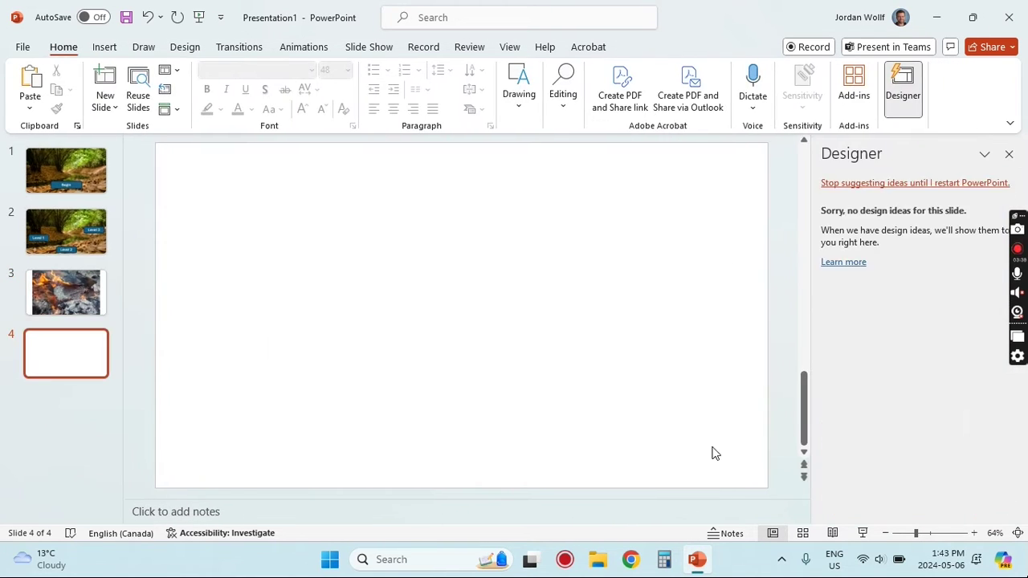
pyautogui.click(1009, 155)
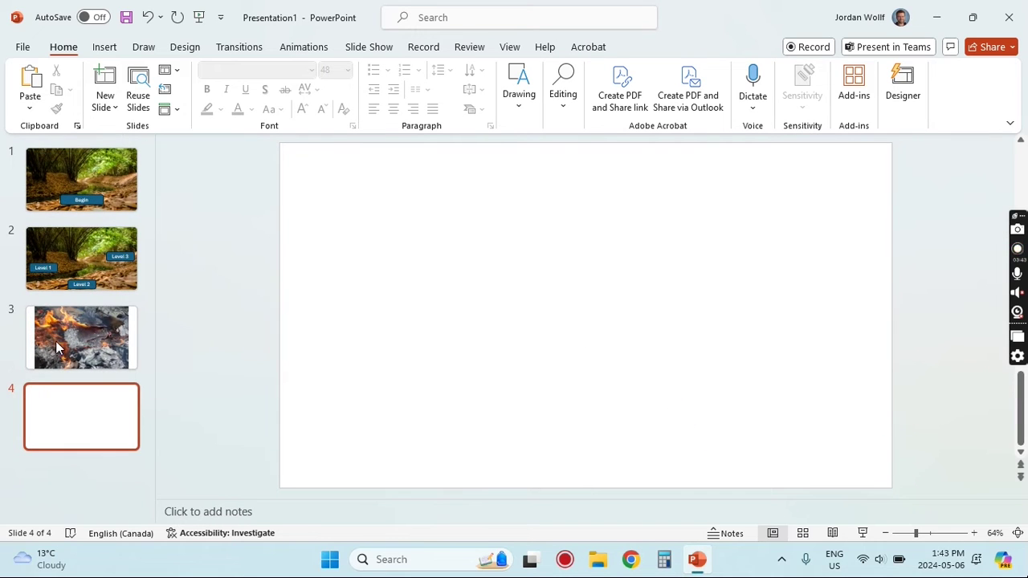
pyautogui.click(128, 347)
pyautogui.click(625, 348)
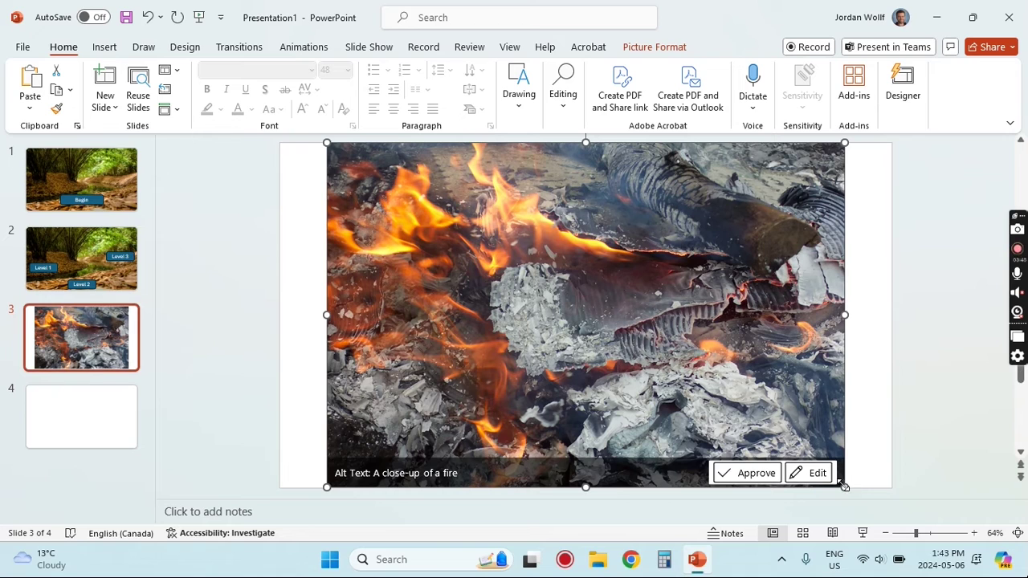
pyautogui.moveTo(843, 488); pyautogui.dragTo(891, 498)
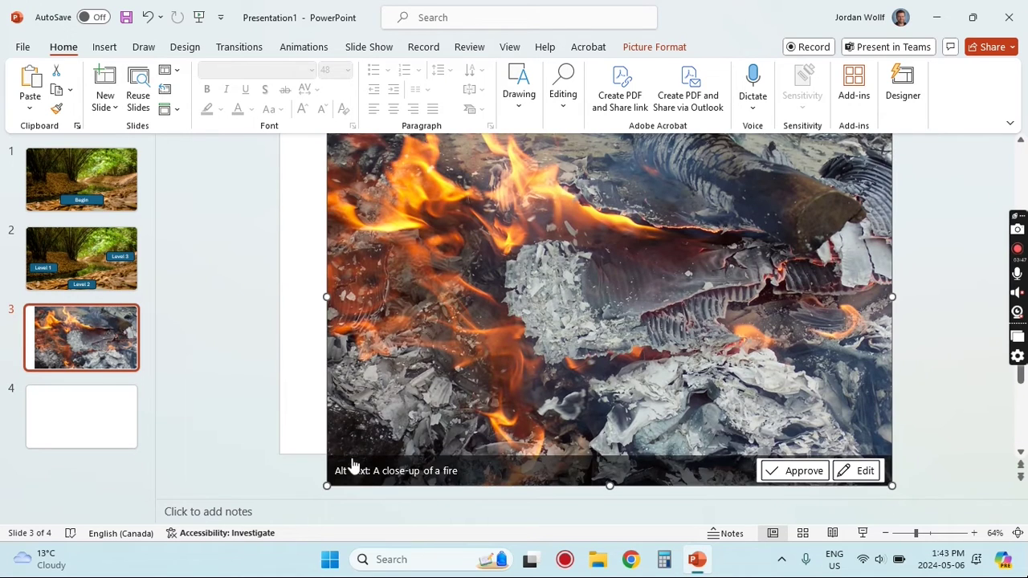
pyautogui.moveTo(327, 485); pyautogui.dragTo(278, 500)
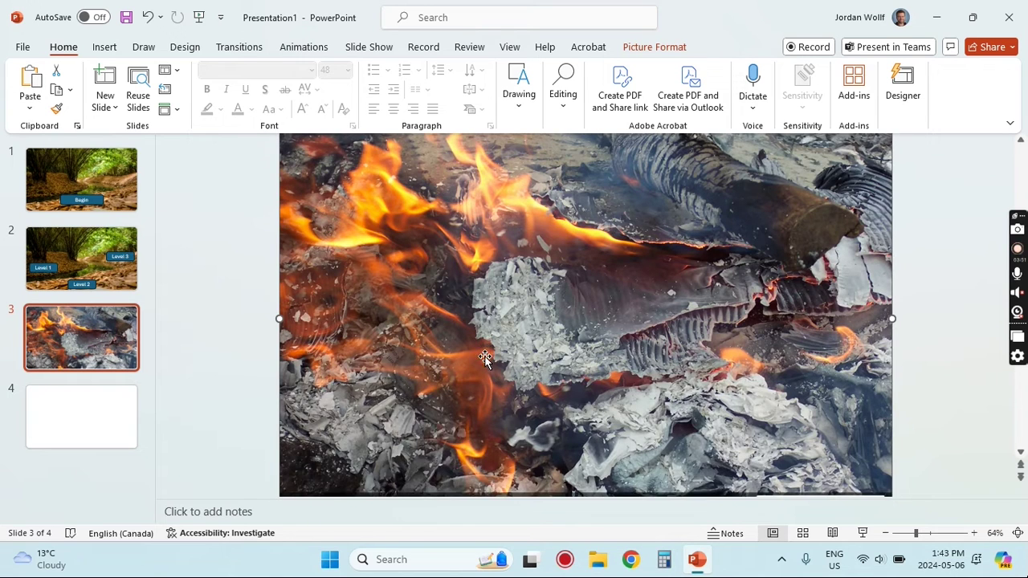
pyautogui.scroll(-1, 534, 251)
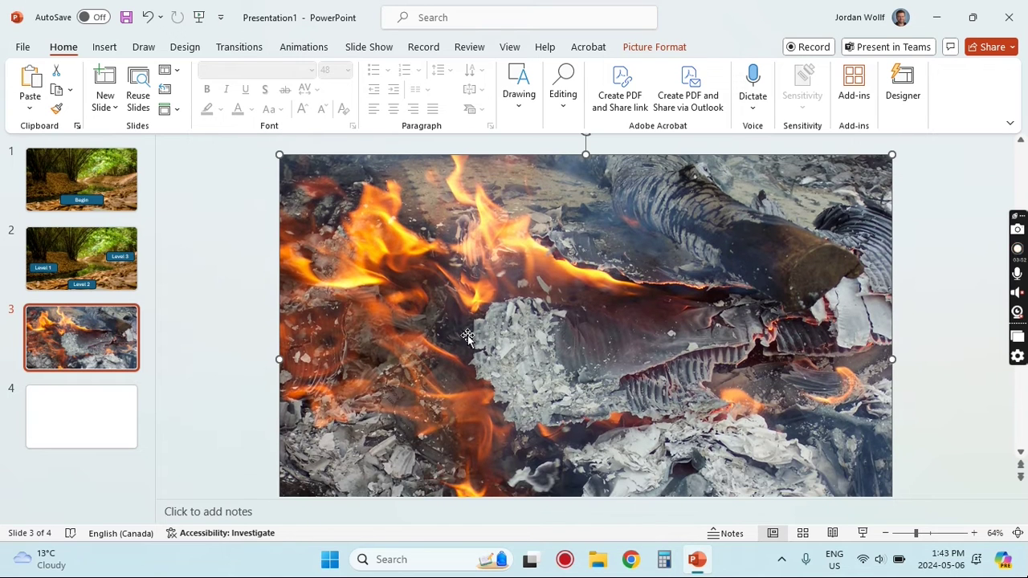
pyautogui.click(105, 47)
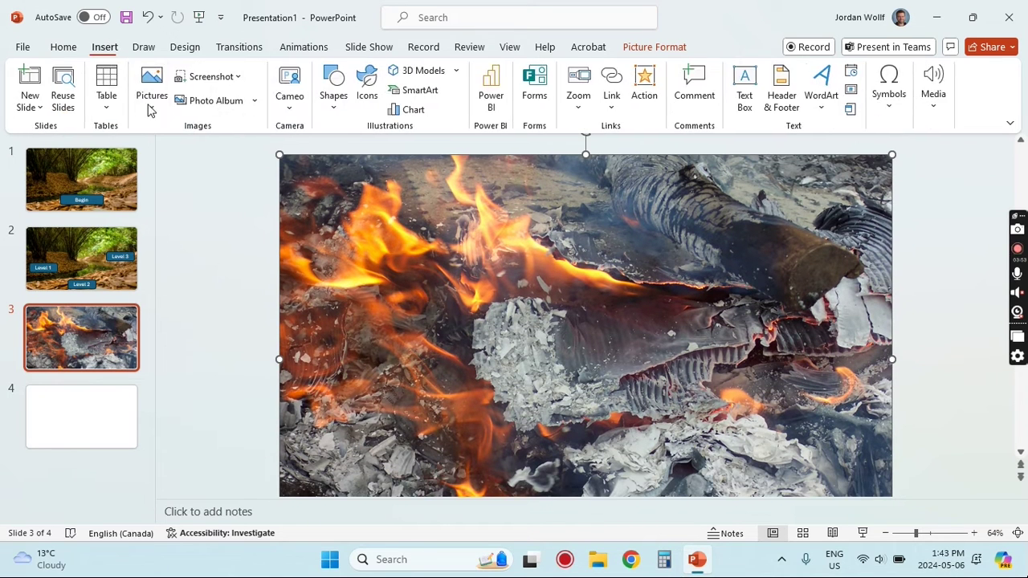
# Step: Add a text box with the lose message 'Oh no, you lost!' and position it
pyautogui.click(744, 89)
pyautogui.click(519, 350)
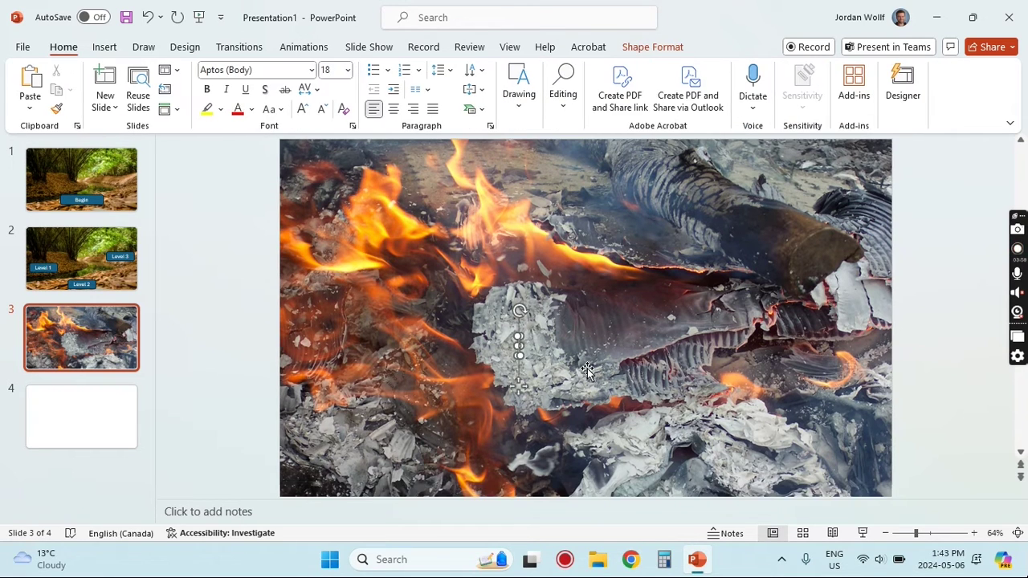
pyautogui.press('Return')
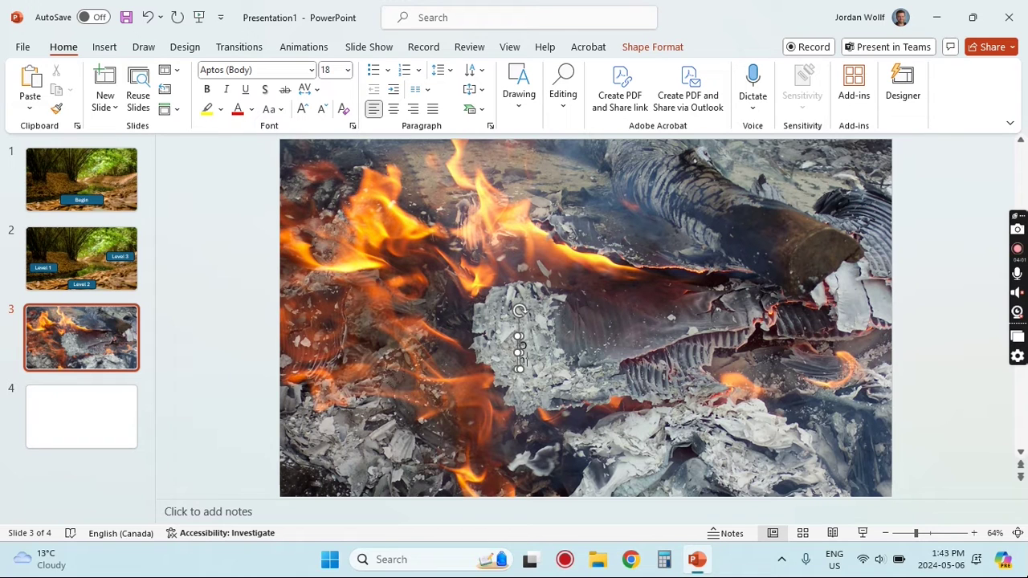
pyautogui.press('Return')
pyautogui.press('Return')
pyautogui.press('Return')
pyautogui.press('Return')
pyautogui.press('Return')
pyautogui.press('Return')
pyautogui.press('Return')
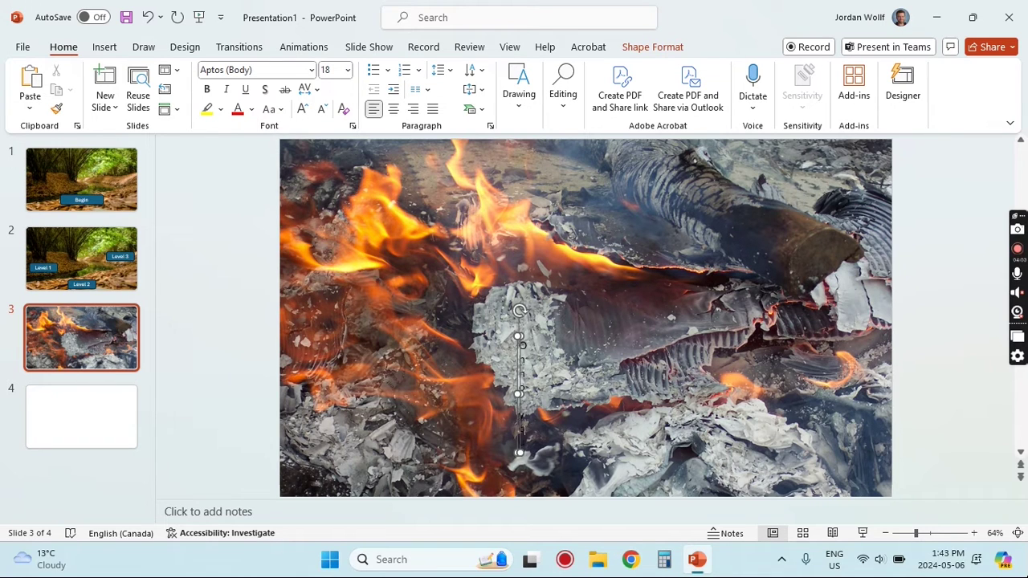
pyautogui.press('Return')
pyautogui.press('Return')
pyautogui.press('Return')
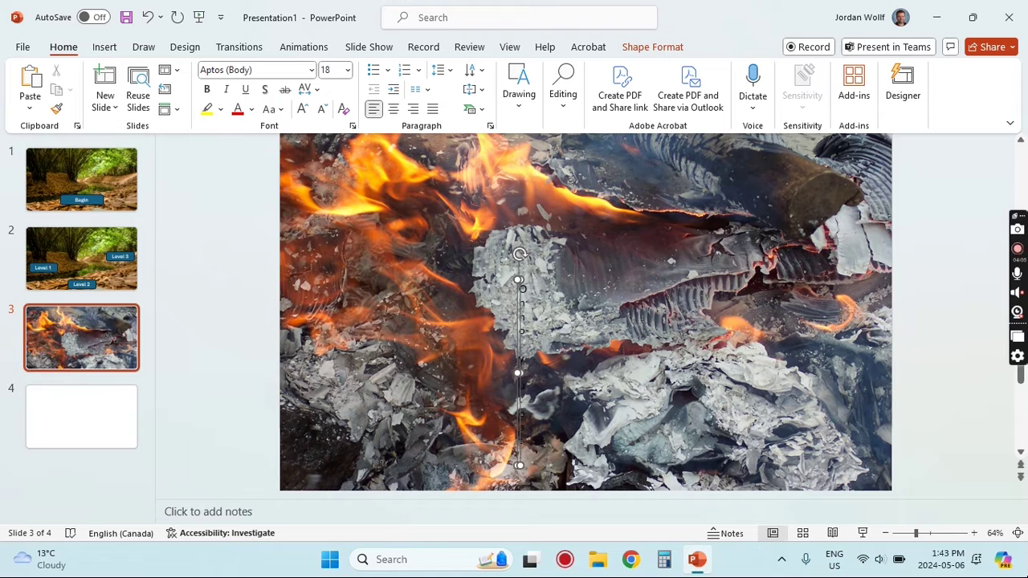
pyautogui.moveTo(521, 372); pyautogui.dragTo(695, 368)
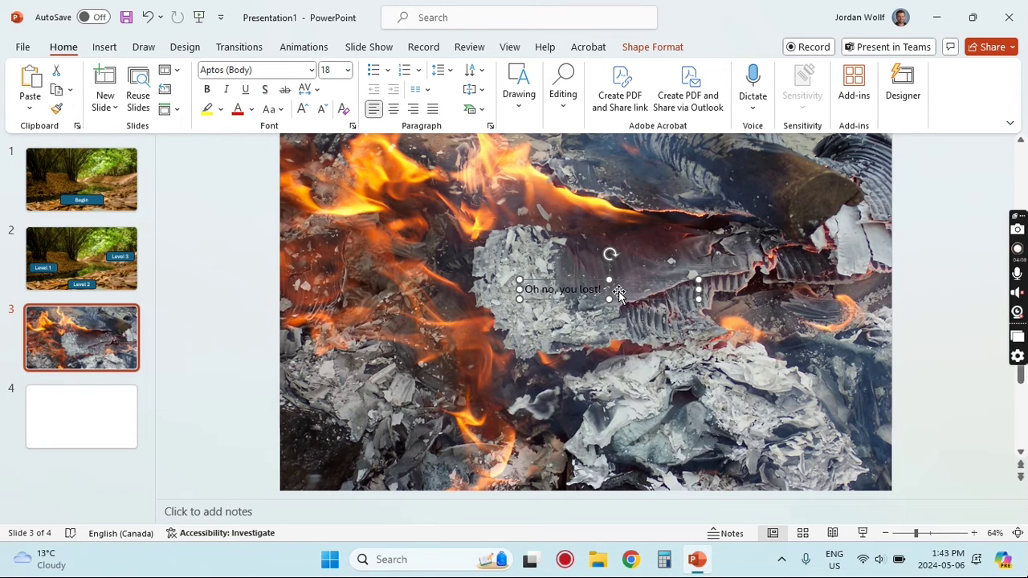
pyautogui.moveTo(614, 288); pyautogui.dragTo(592, 352)
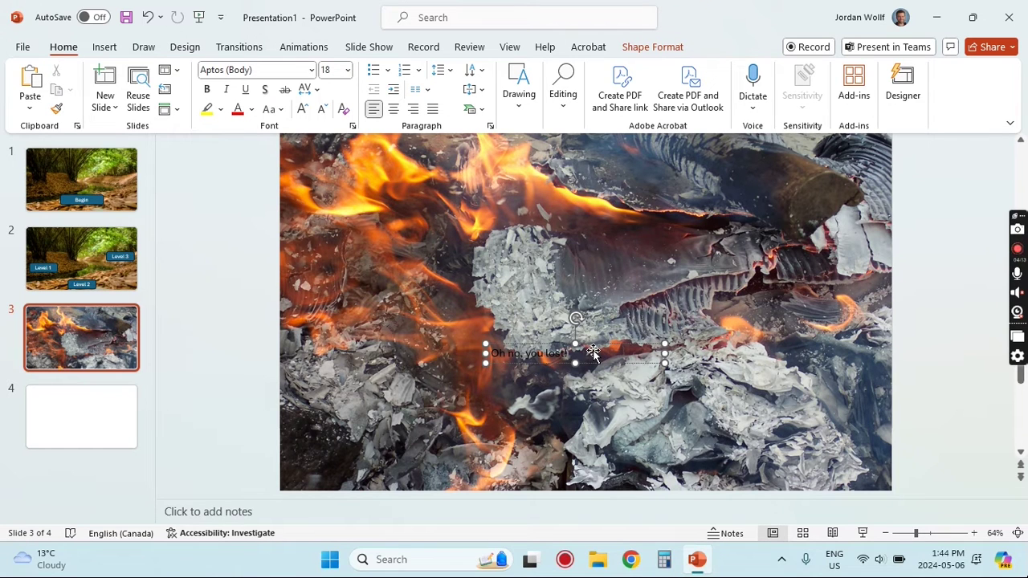
# Step: Set the lose message to 60 pt, widen its box to one line, and centre it
pyautogui.tripleClick(592, 354)
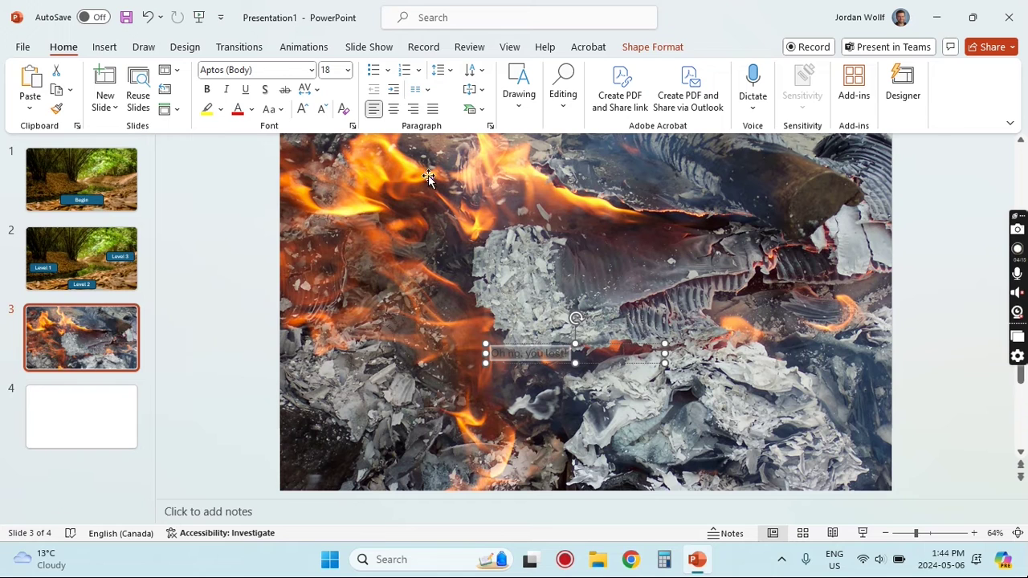
pyautogui.click(348, 71)
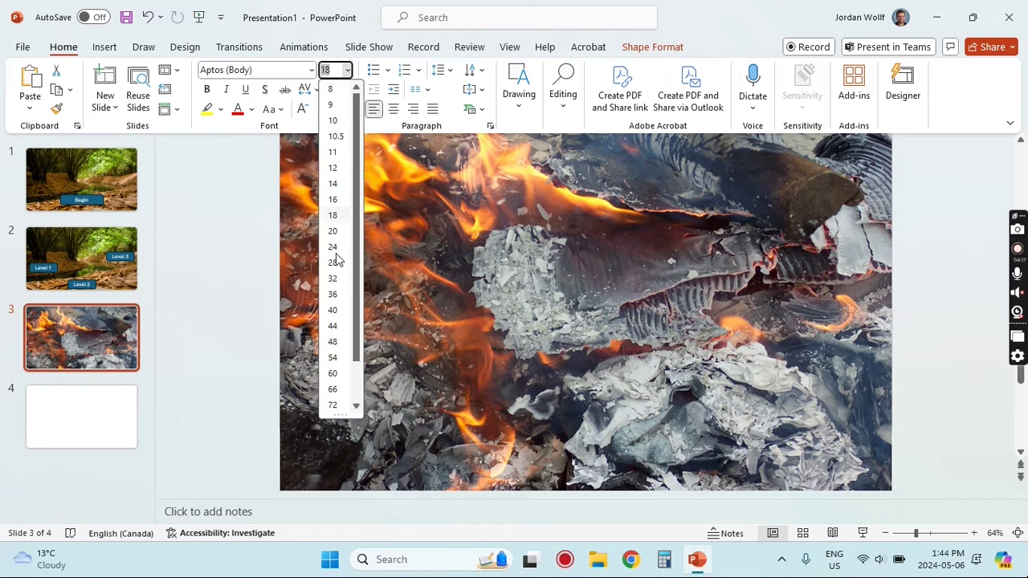
pyautogui.click(339, 313)
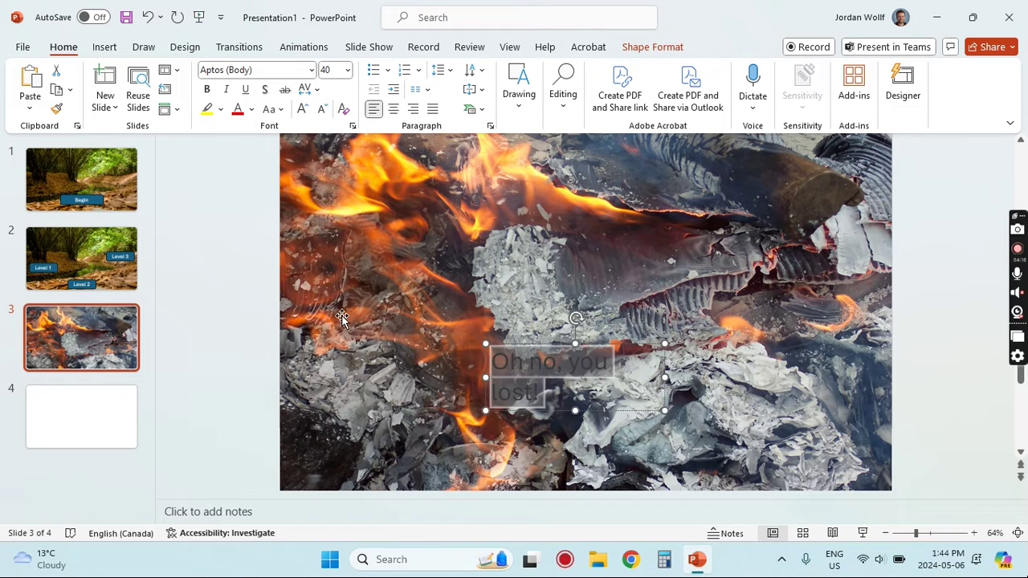
pyautogui.click(347, 70)
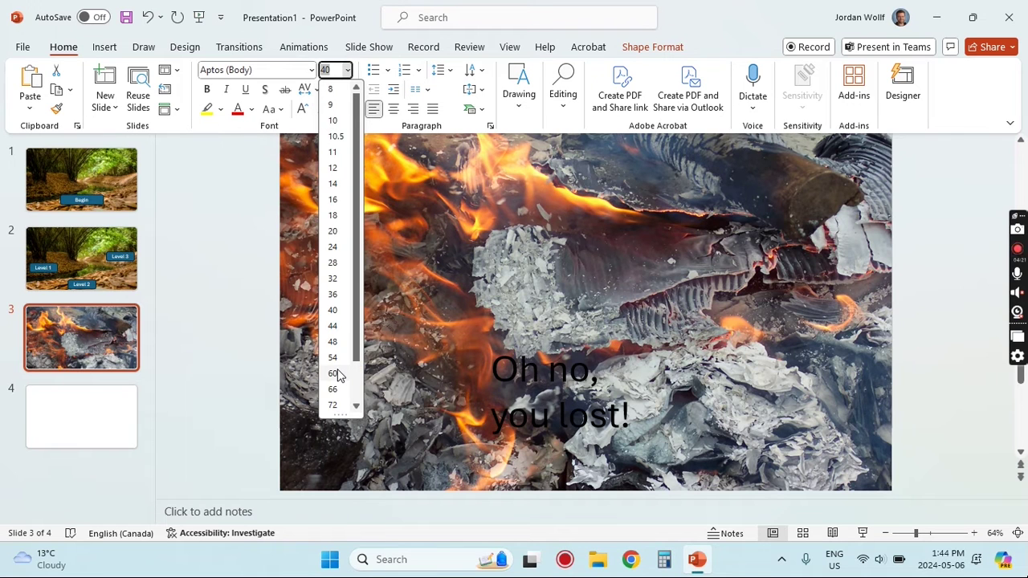
pyautogui.click(338, 374)
pyautogui.moveTo(666, 392); pyautogui.dragTo(783, 393)
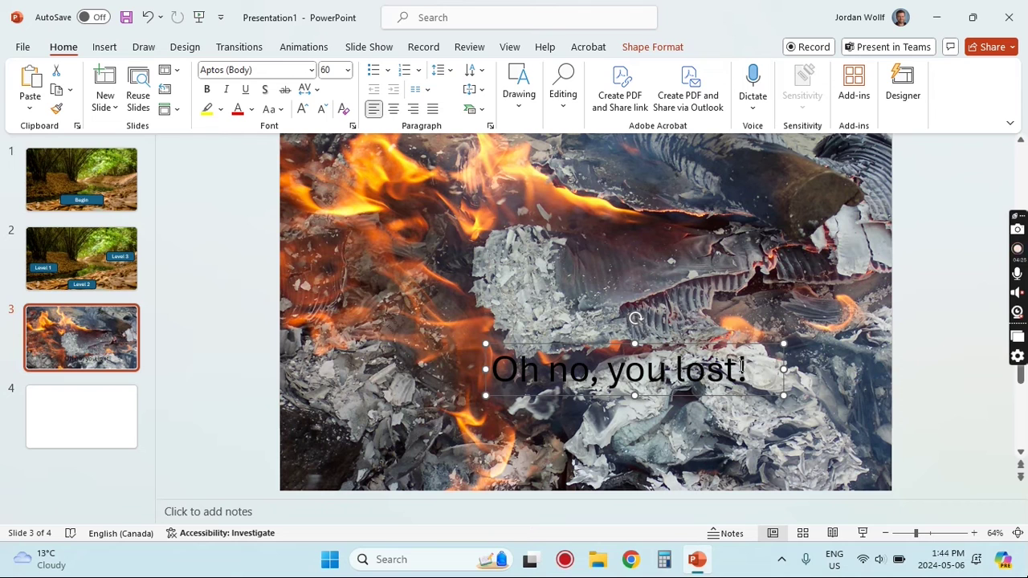
pyautogui.click(736, 368)
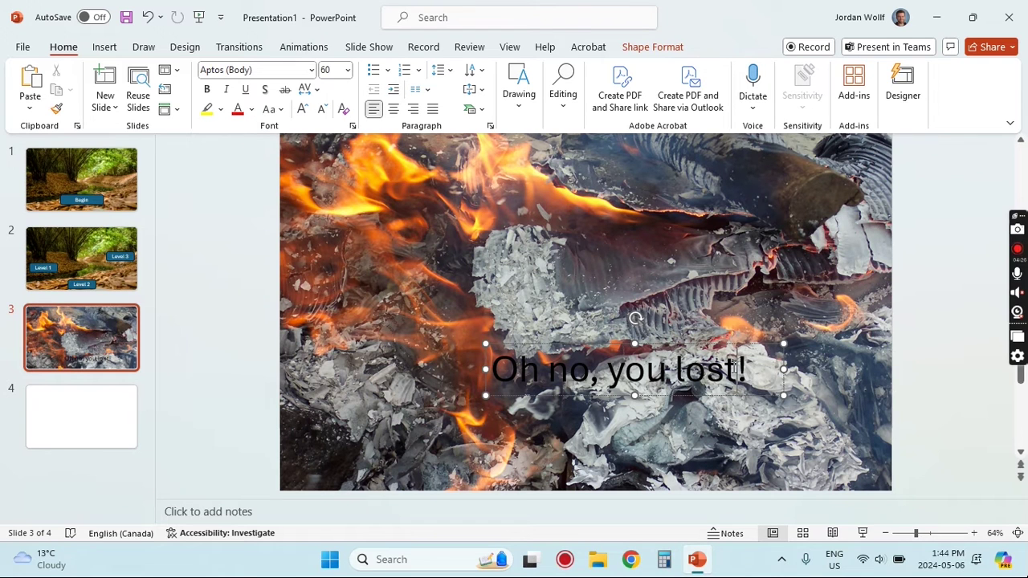
pyautogui.click(394, 110)
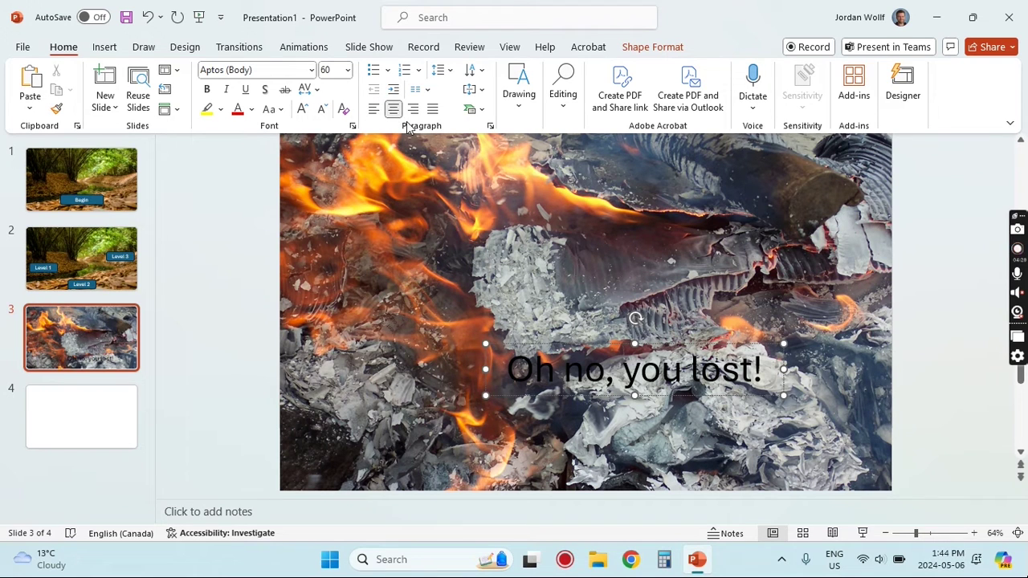
pyautogui.click(652, 46)
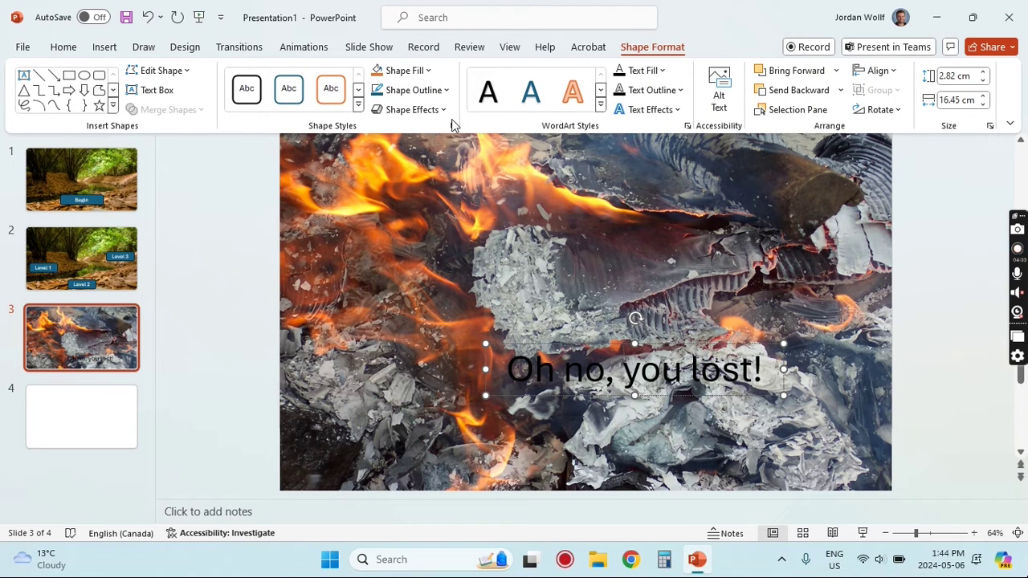
# Step: Give the lose box a light orange fill and Round bevel, then move it higher
pyautogui.click(417, 70)
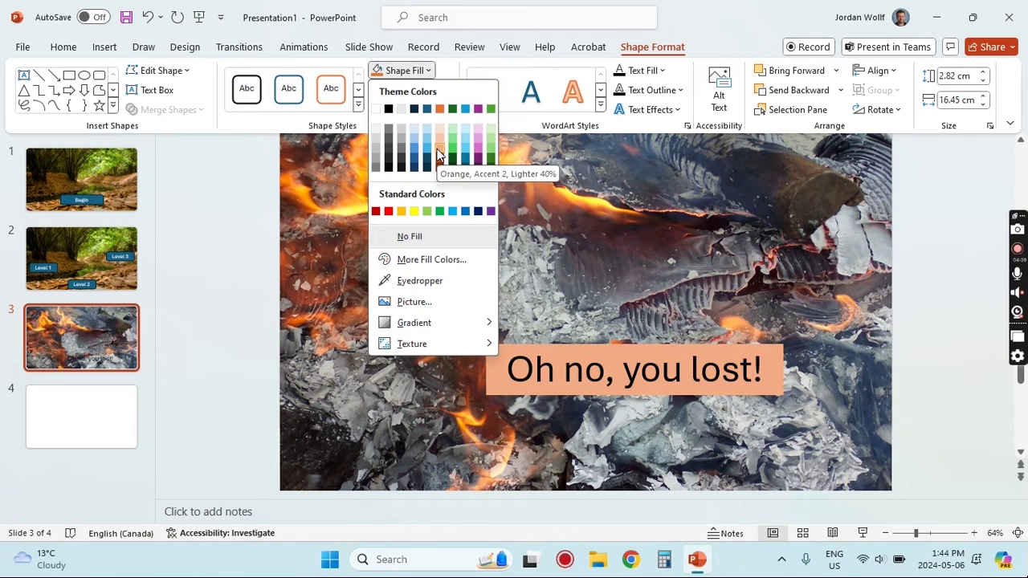
pyautogui.click(439, 153)
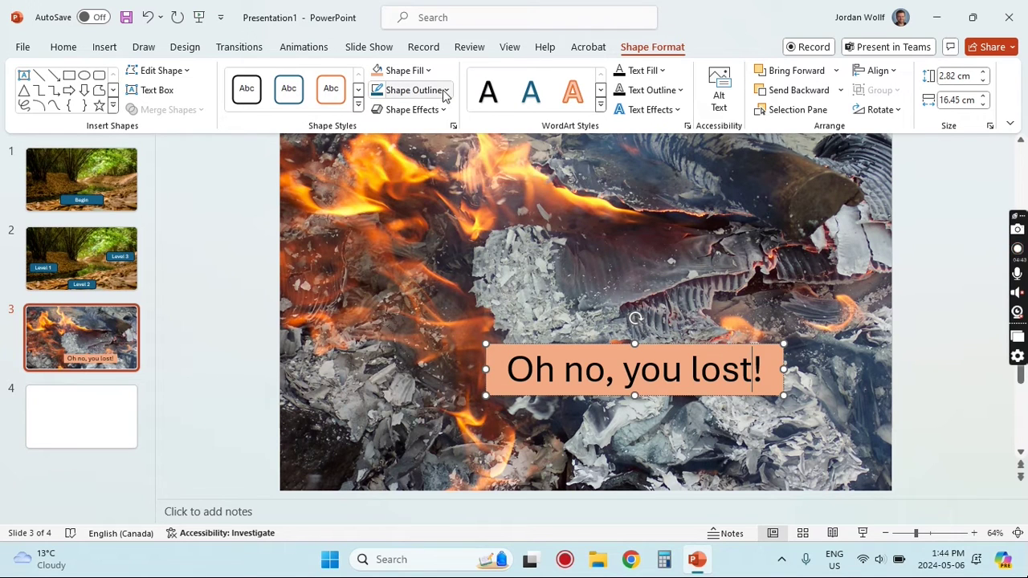
pyautogui.click(442, 113)
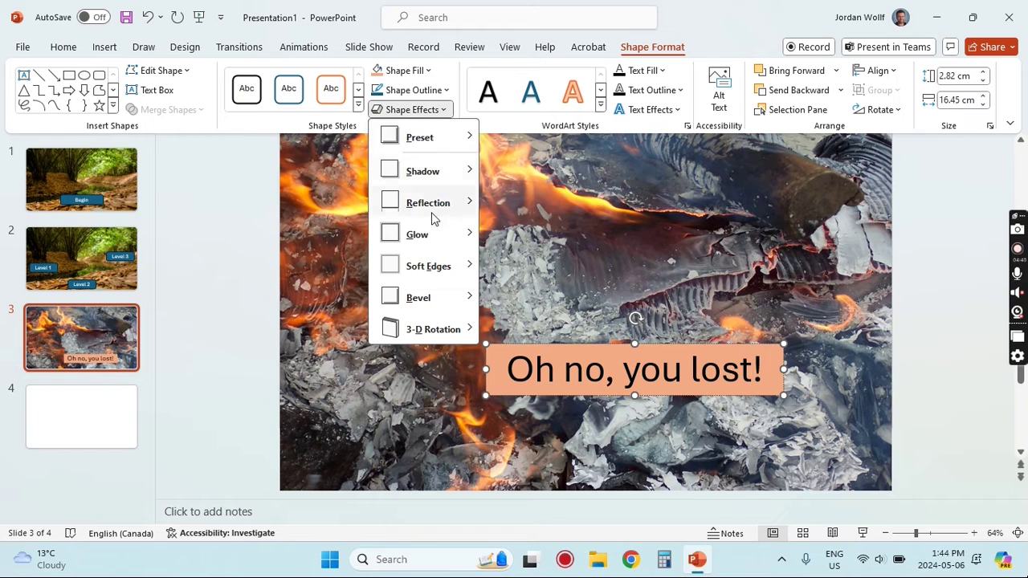
pyautogui.moveTo(424, 302)
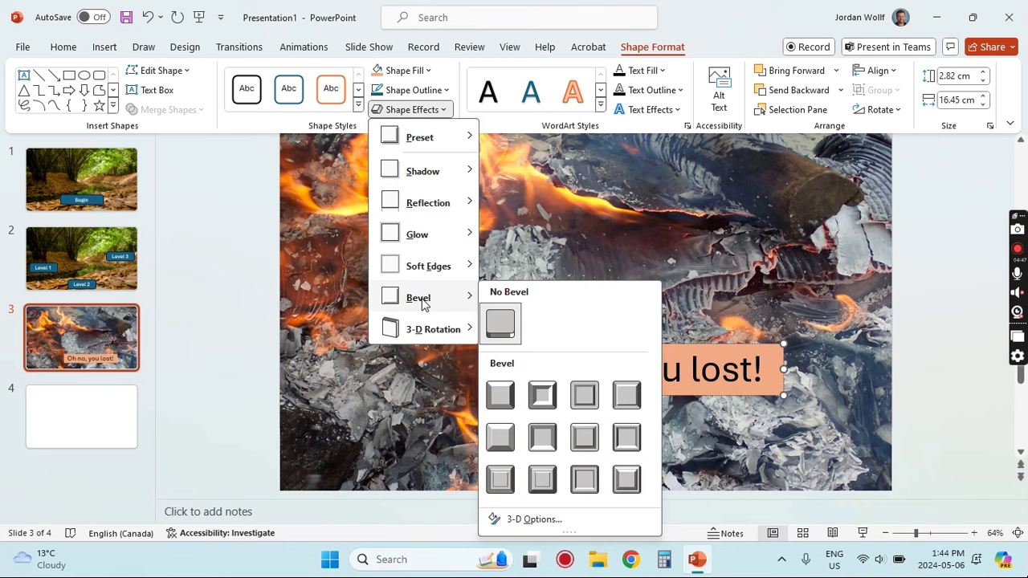
pyautogui.click(499, 394)
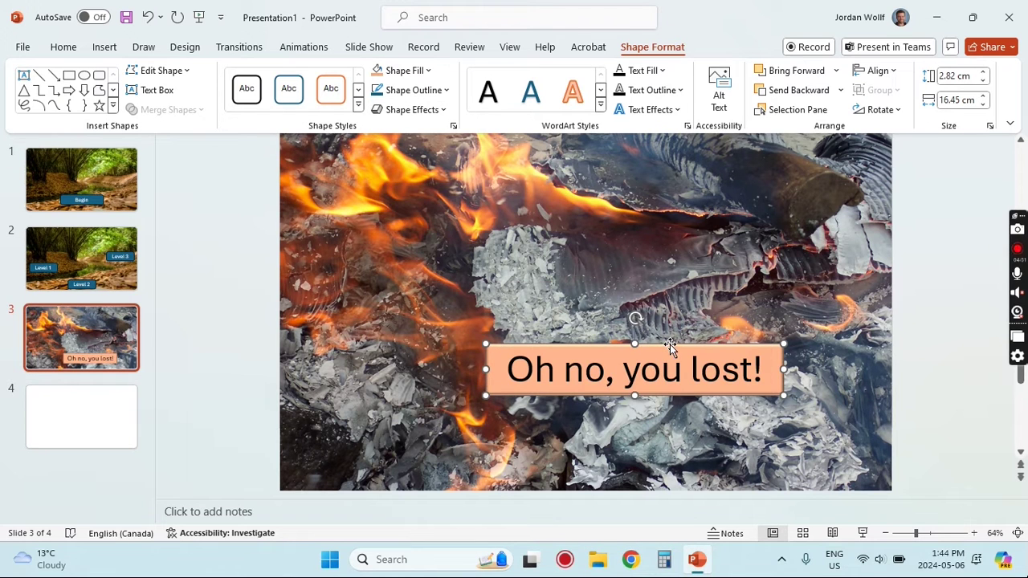
pyautogui.moveTo(667, 342); pyautogui.dragTo(612, 264)
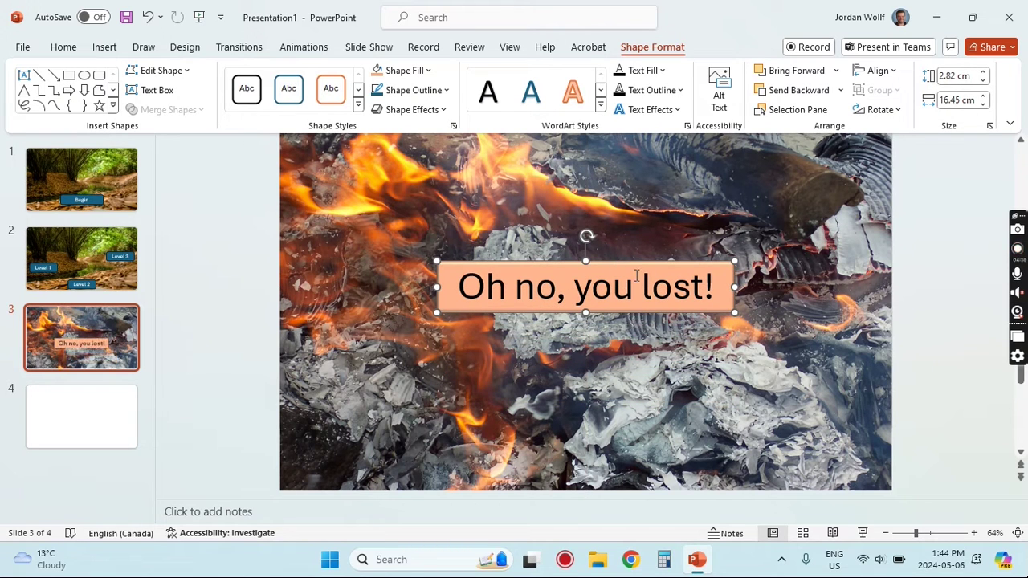
# Step: Paste a copy of the orange box lower down and change its text to 'Start again'
pyautogui.hotkey('ctrl', 'v')
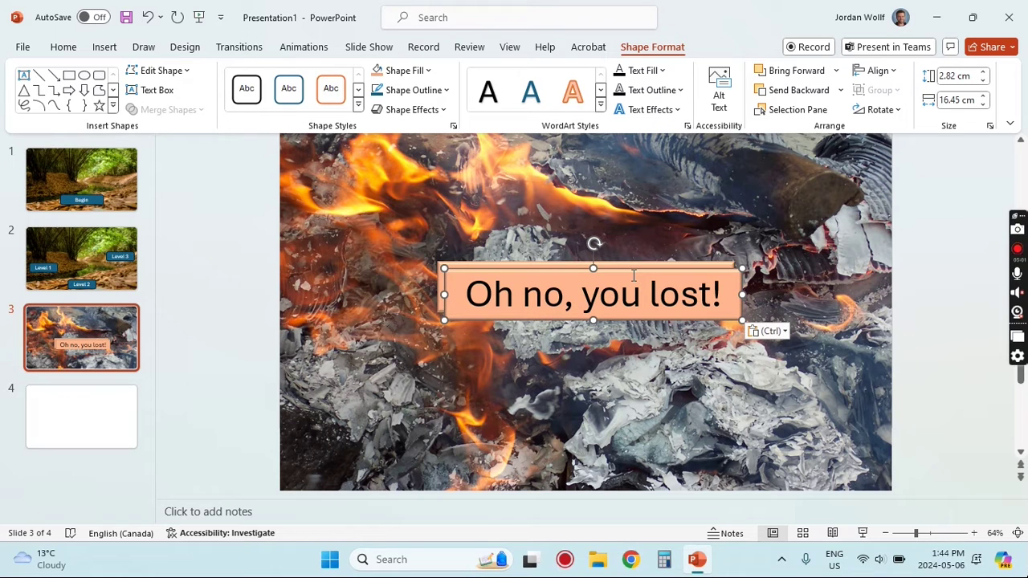
pyautogui.moveTo(633, 274); pyautogui.dragTo(621, 404)
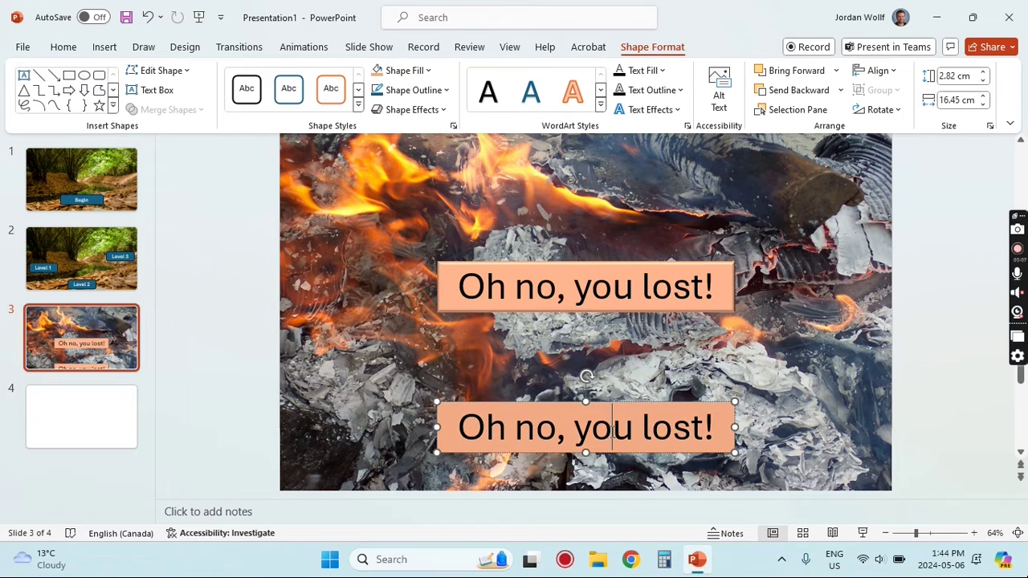
pyautogui.tripleClick(609, 429)
pyautogui.write('Start again')
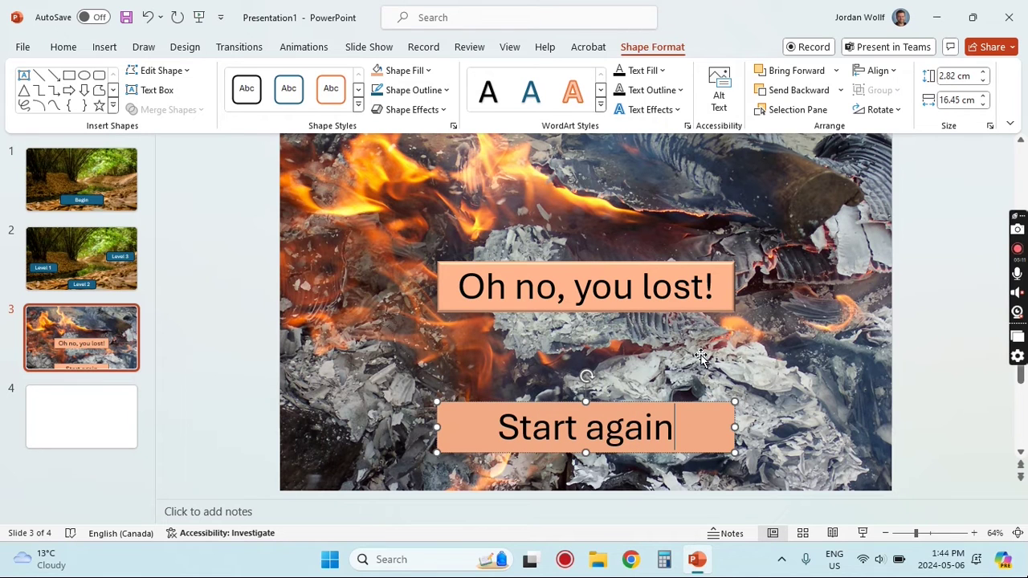
pyautogui.click(776, 400)
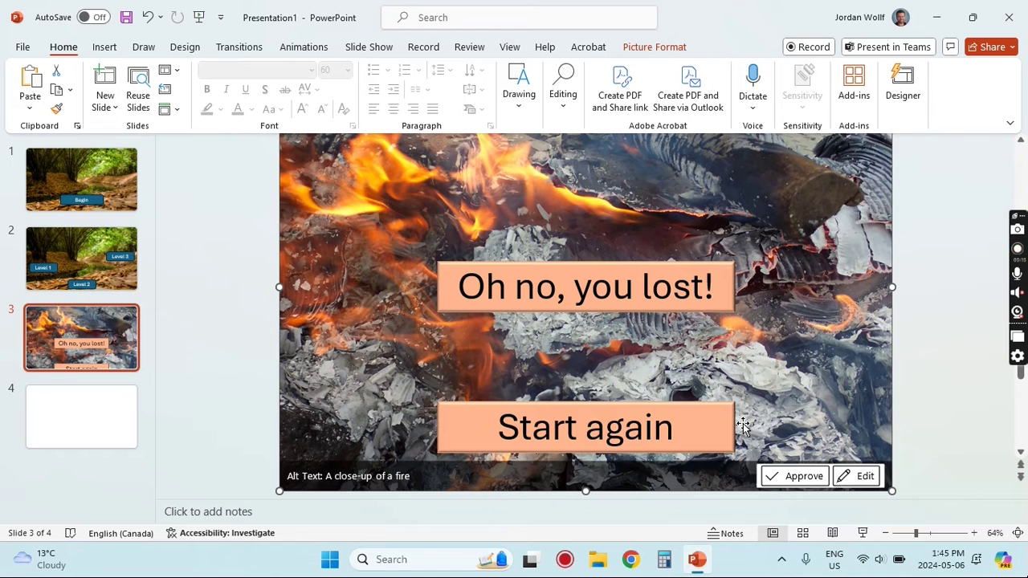
# Step: Give the 'Oh no, you lost!' message box a red shape fill, then go to blank slide 4
pyautogui.click(651, 294)
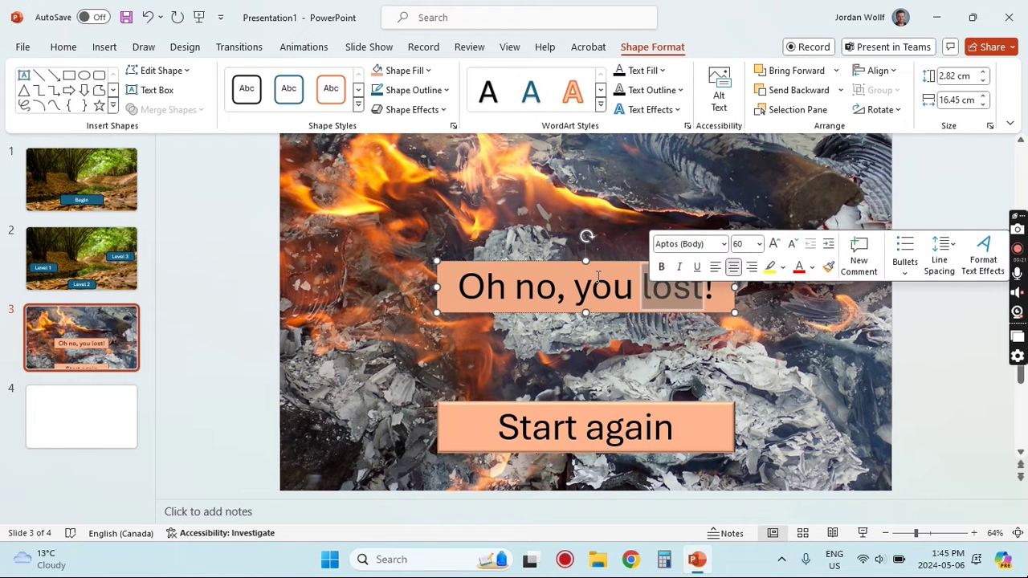
pyautogui.click(425, 71)
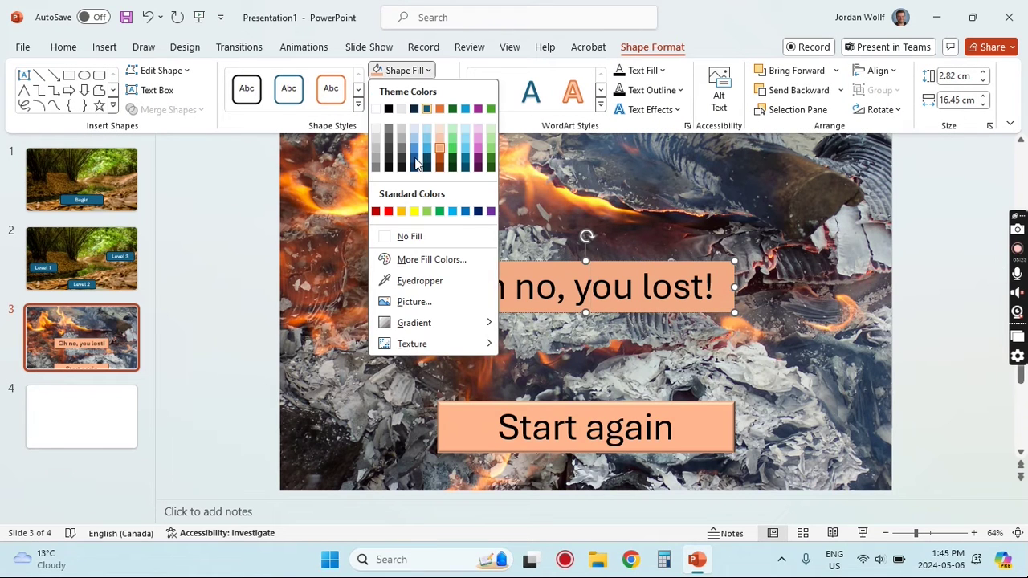
pyautogui.click(388, 211)
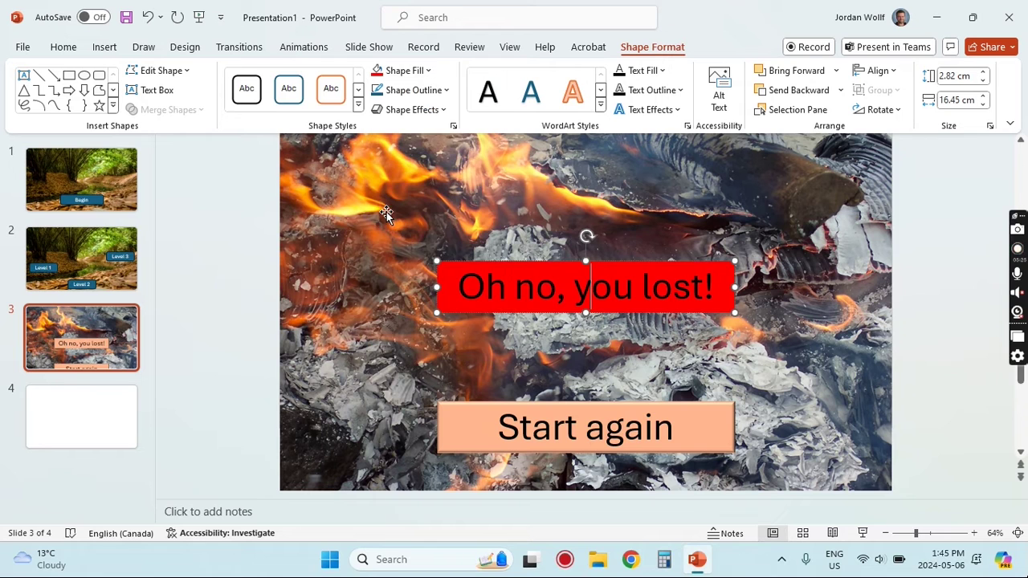
pyautogui.click(731, 366)
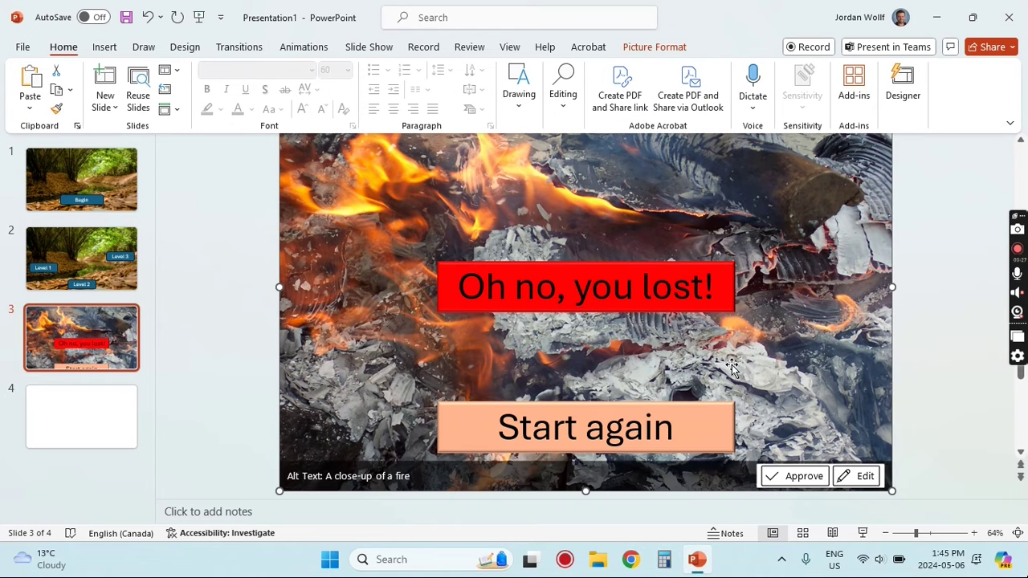
pyautogui.click(59, 411)
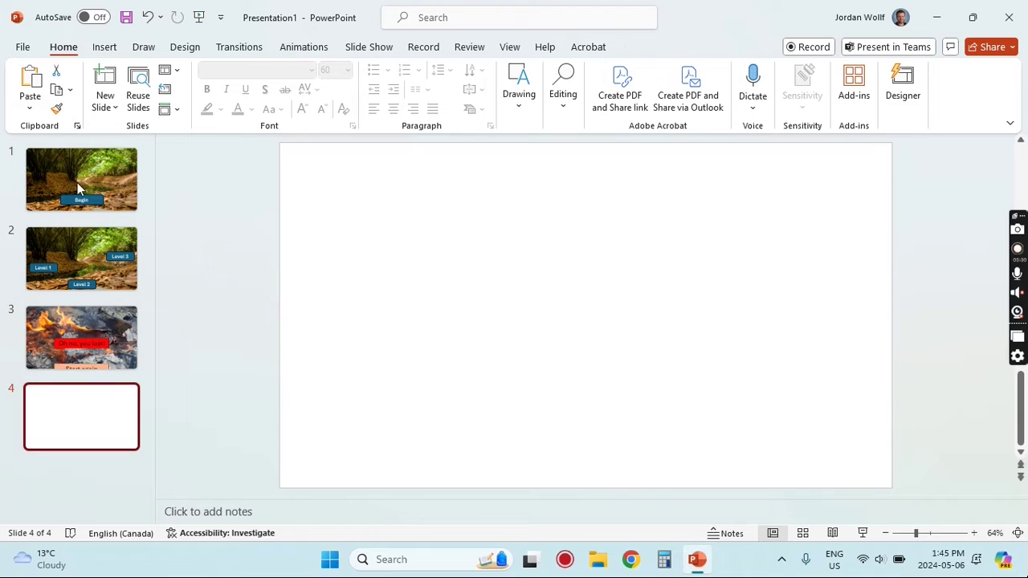
# Step: Search online pictures for 'jungle sunshine' and insert the sun-rays sunset photo onto slide 4
pyautogui.click(116, 47)
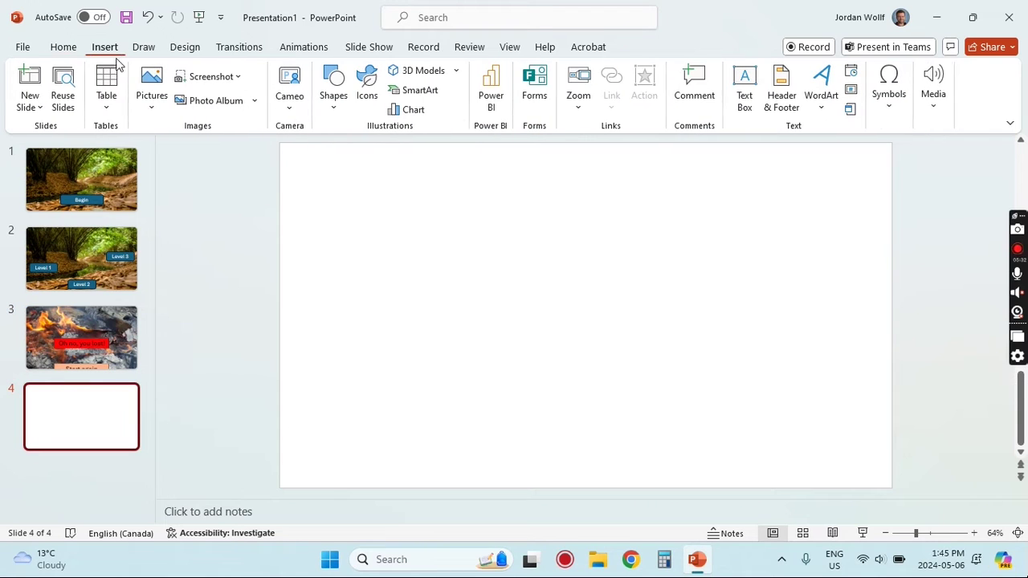
pyautogui.click(151, 88)
pyautogui.click(190, 217)
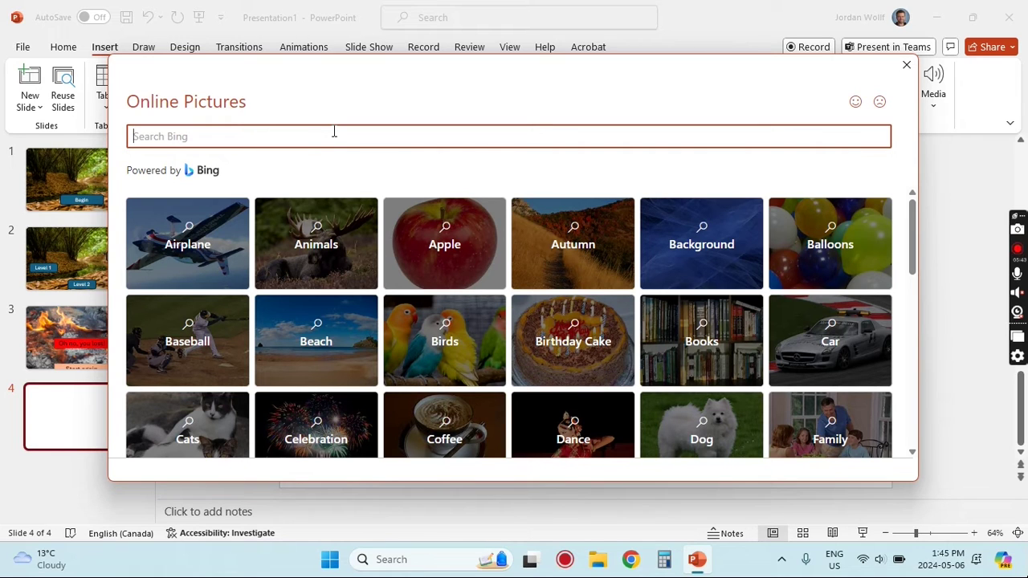
pyautogui.write('jungle sunshine')
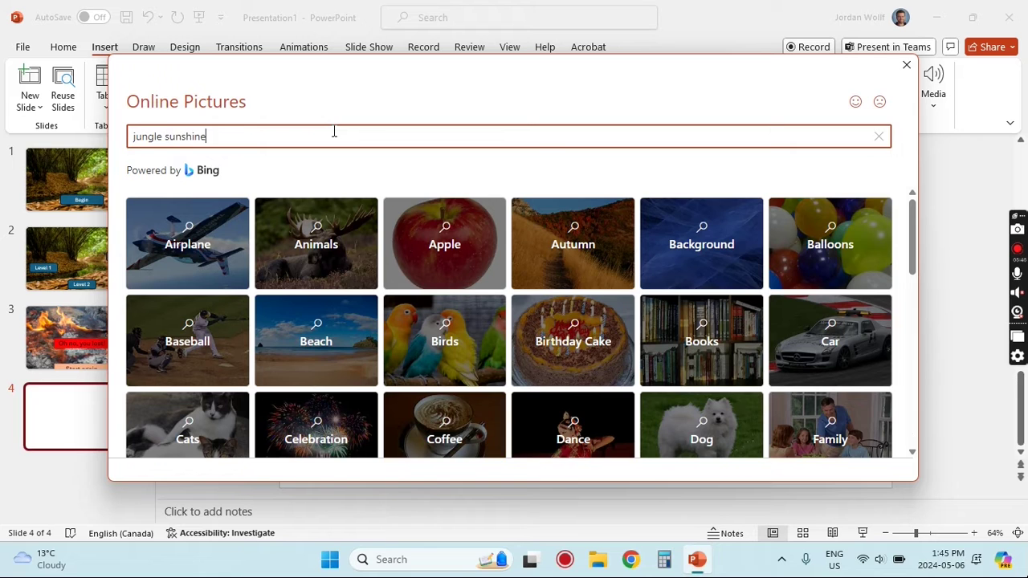
pyautogui.press('Return')
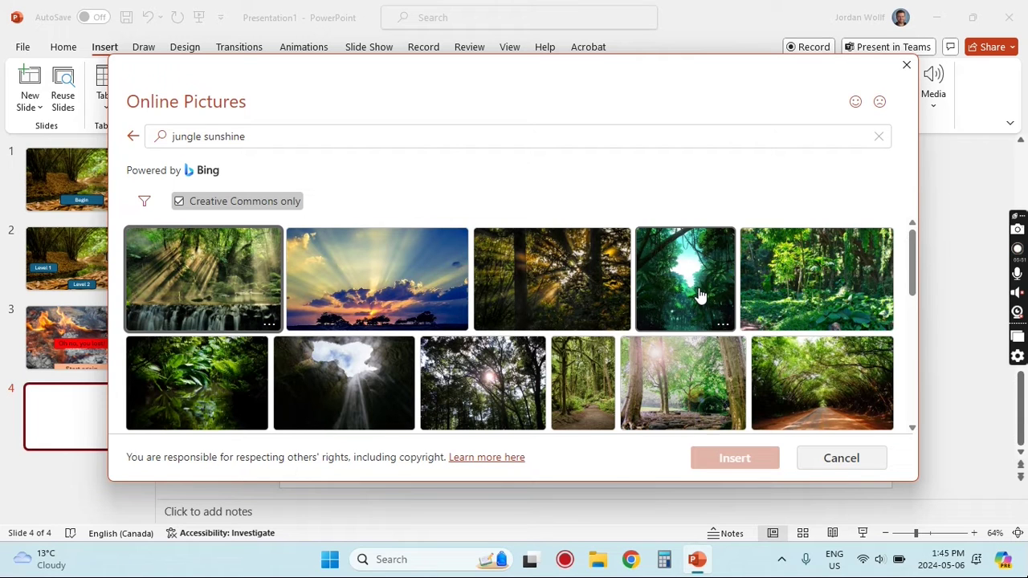
pyautogui.click(376, 284)
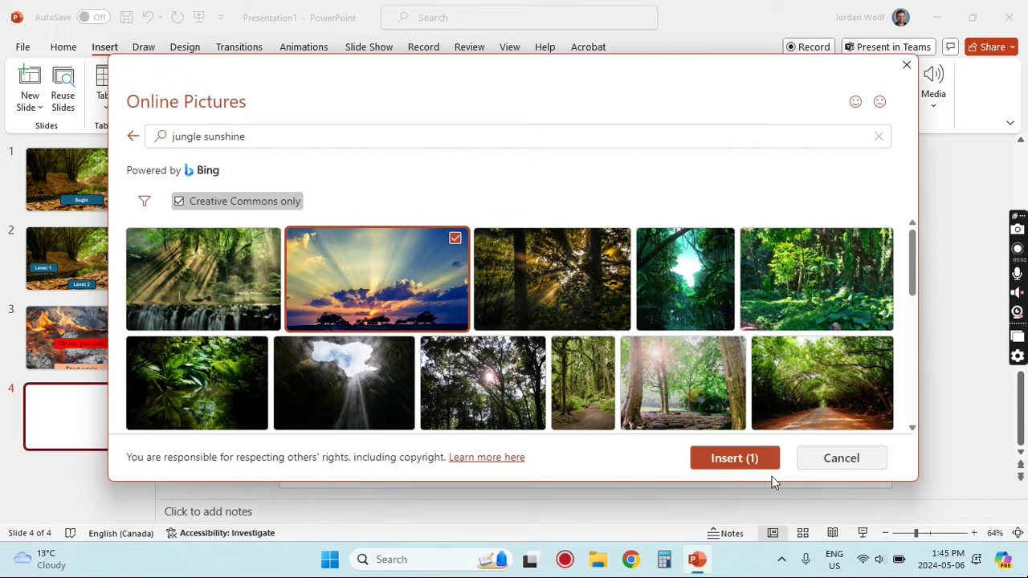
pyautogui.click(731, 458)
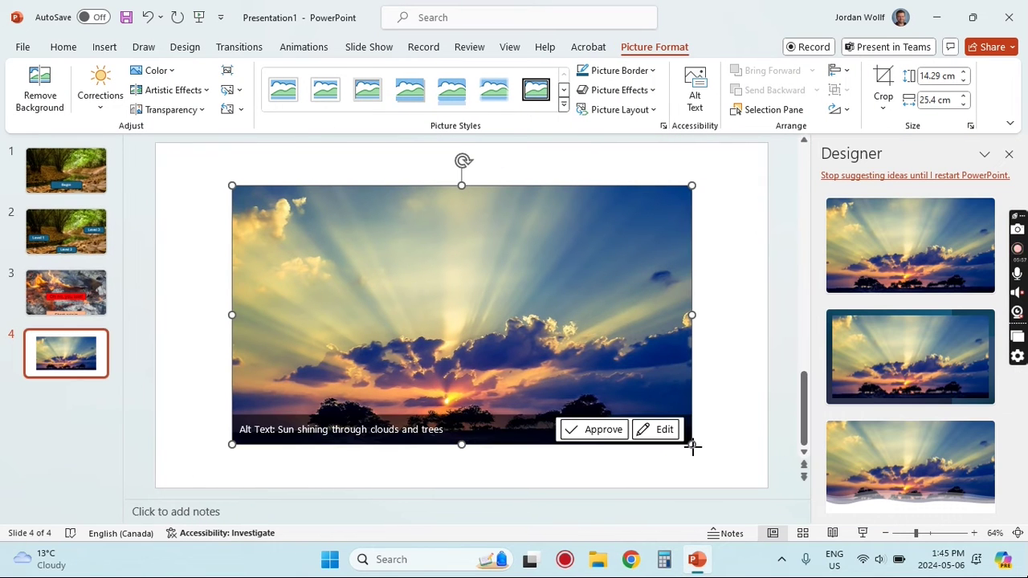
# Step: Stretch the sunset photo to cover the whole slide and close the Designer pane
pyautogui.moveTo(693, 447); pyautogui.dragTo(726, 489)
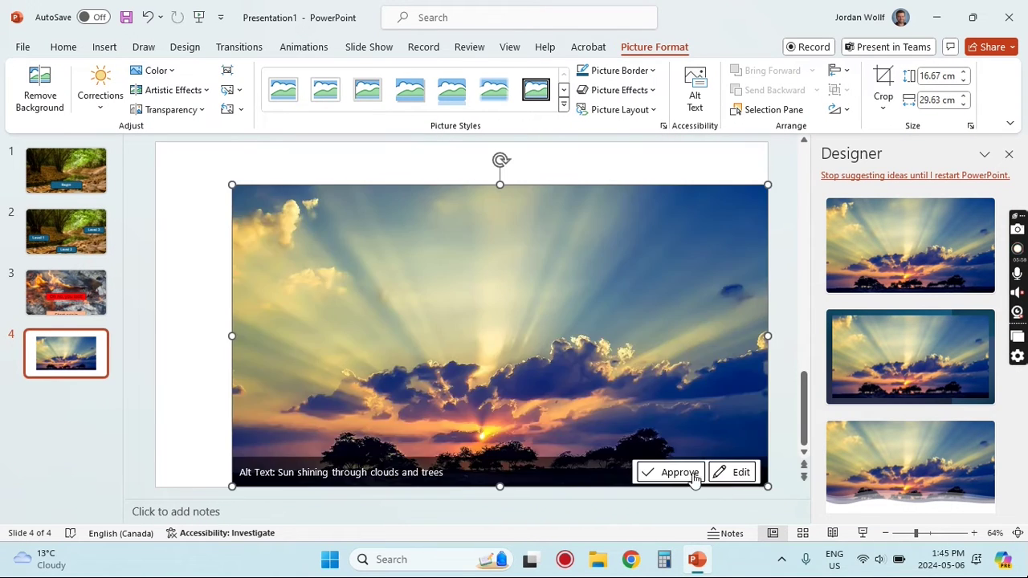
pyautogui.click(207, 168)
pyautogui.moveTo(207, 168); pyautogui.dragTo(156, 148)
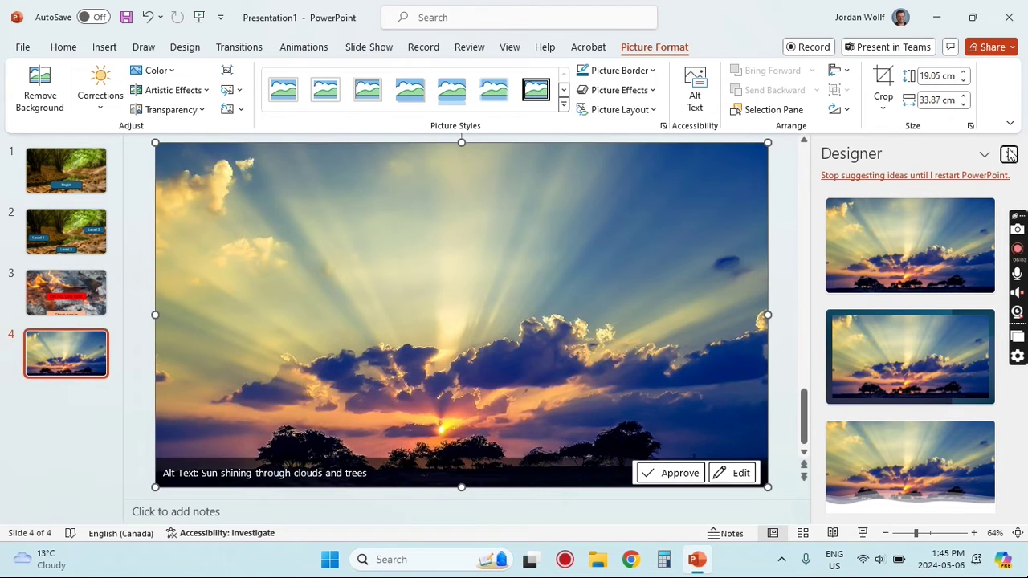
pyautogui.click(1011, 154)
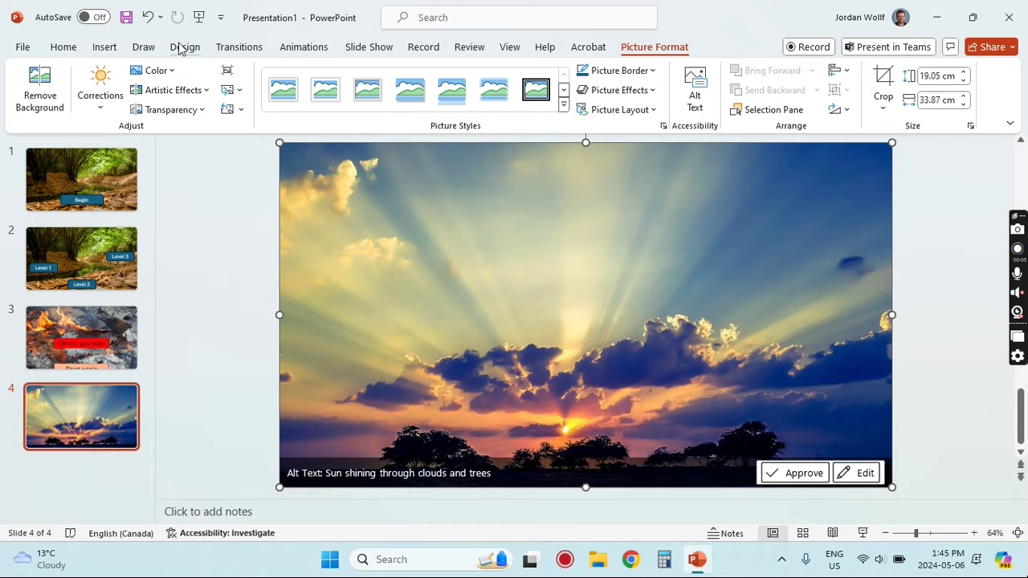
pyautogui.click(104, 48)
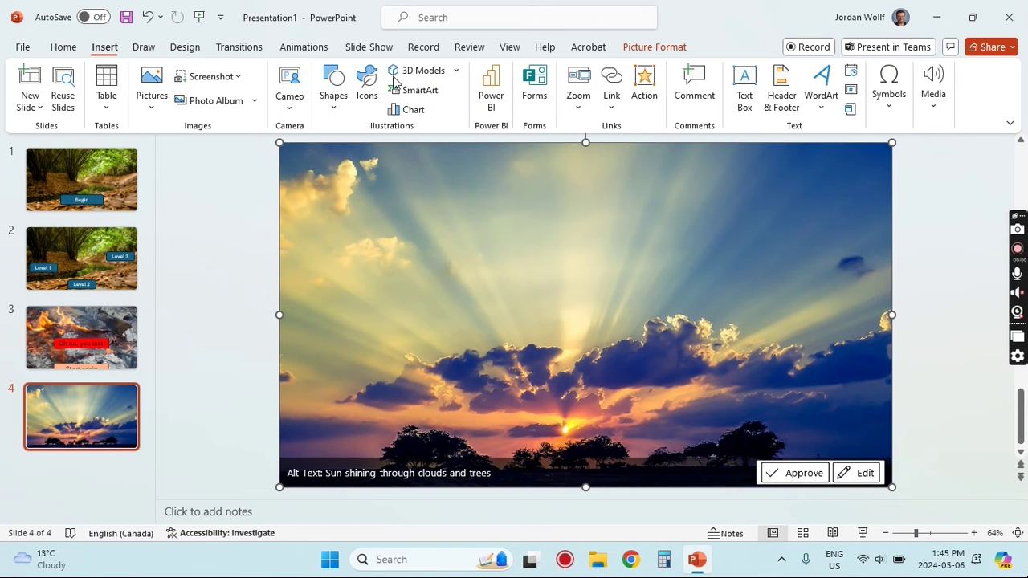
# Step: Add a text box reading 'You won! Congratulations!' on the sunset slide
pyautogui.click(744, 87)
pyautogui.click(530, 227)
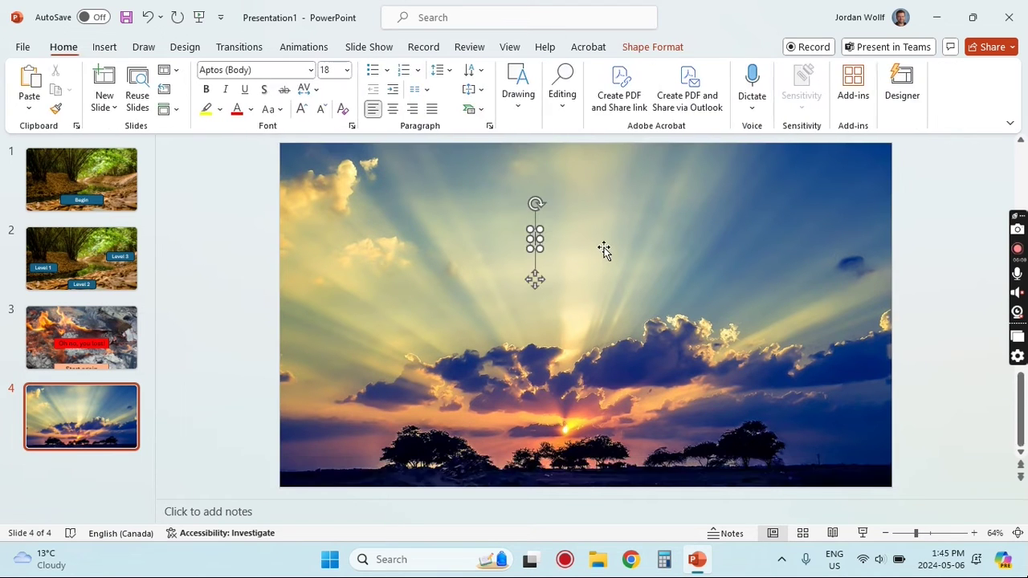
pyautogui.write('You won')
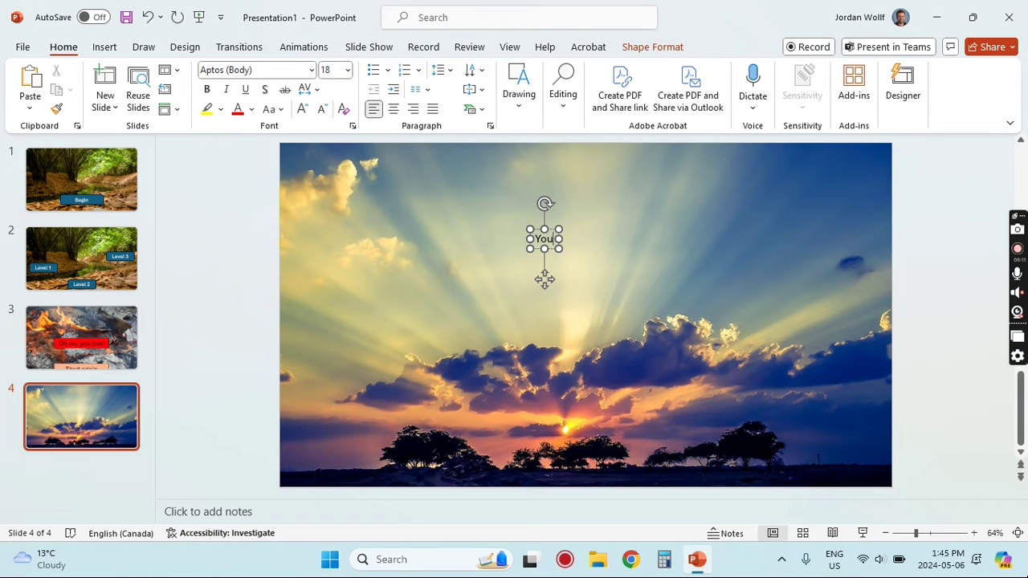
pyautogui.press('BackSpace')
pyautogui.press('BackSpace')
pyautogui.write('in!')
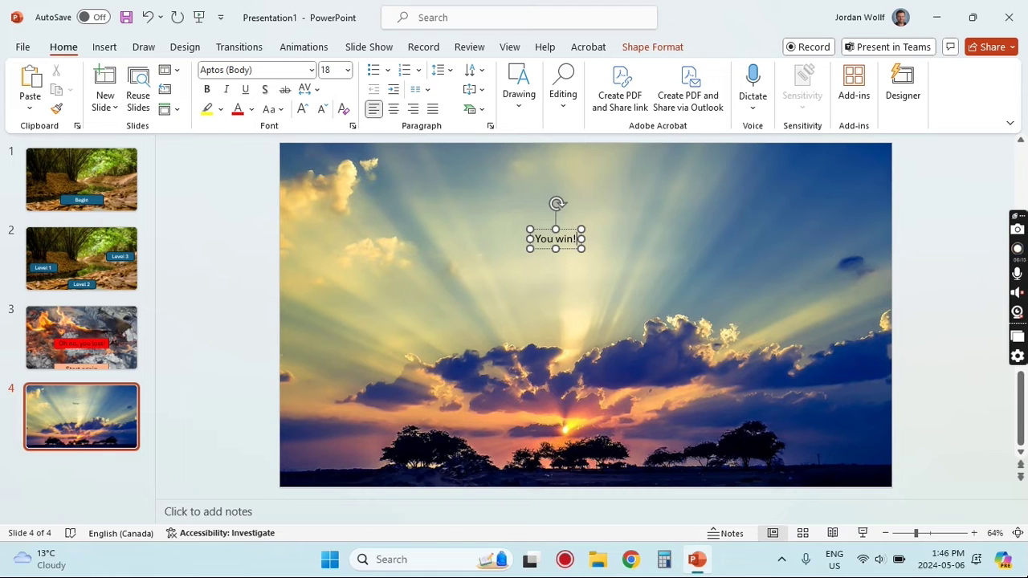
pyautogui.press('Left')
pyautogui.press('Left')
pyautogui.press('BackSpace')
pyautogui.write('o')
pyautogui.press('End')
pyautogui.write('Congratulations!')
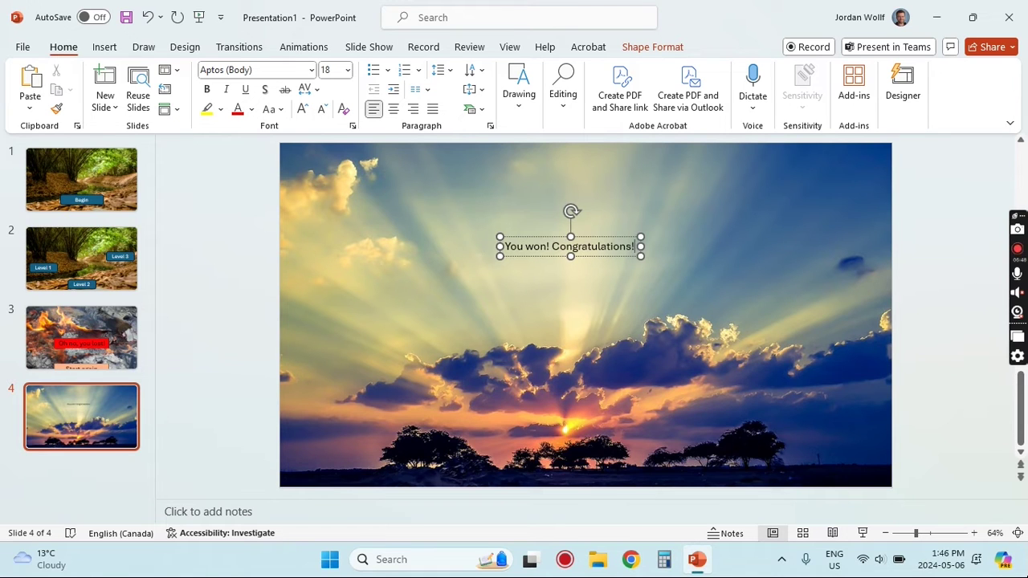
# Step: Set the text to 48 pt, move the box toward the centre and centre-align it
pyautogui.hotkey('ctrl', 'a')
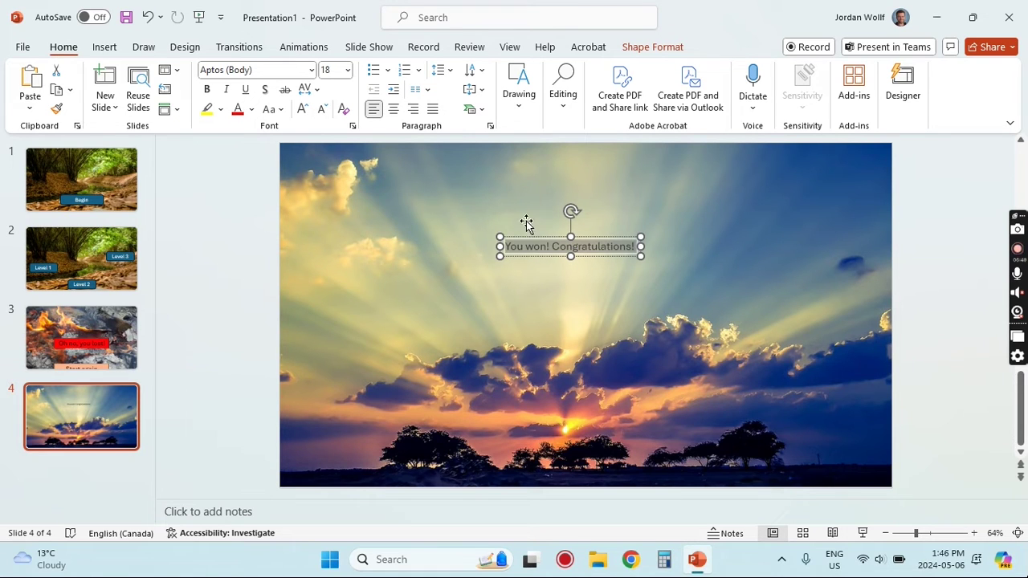
pyautogui.click(348, 71)
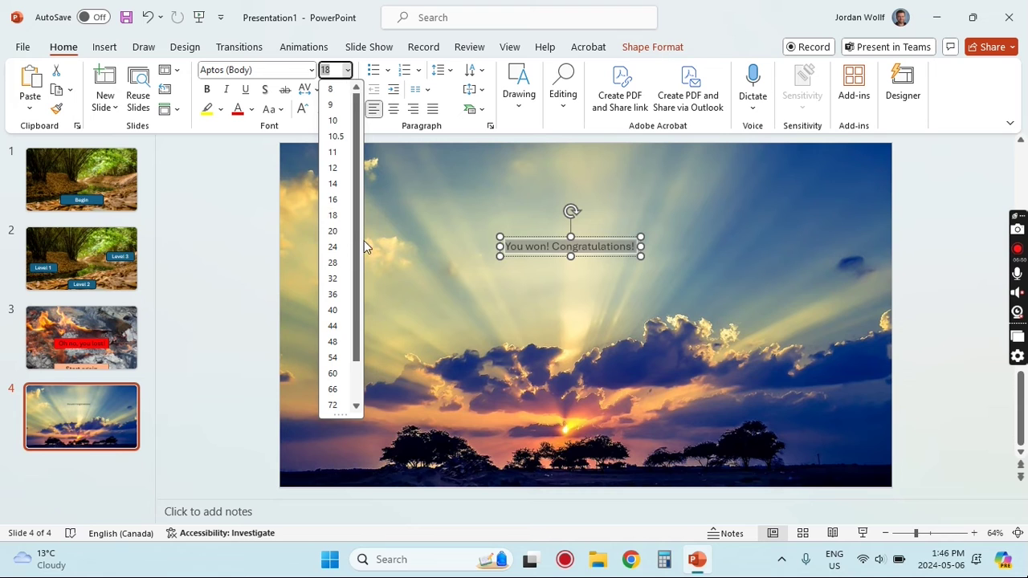
pyautogui.click(335, 341)
pyautogui.moveTo(745, 237); pyautogui.dragTo(650, 232)
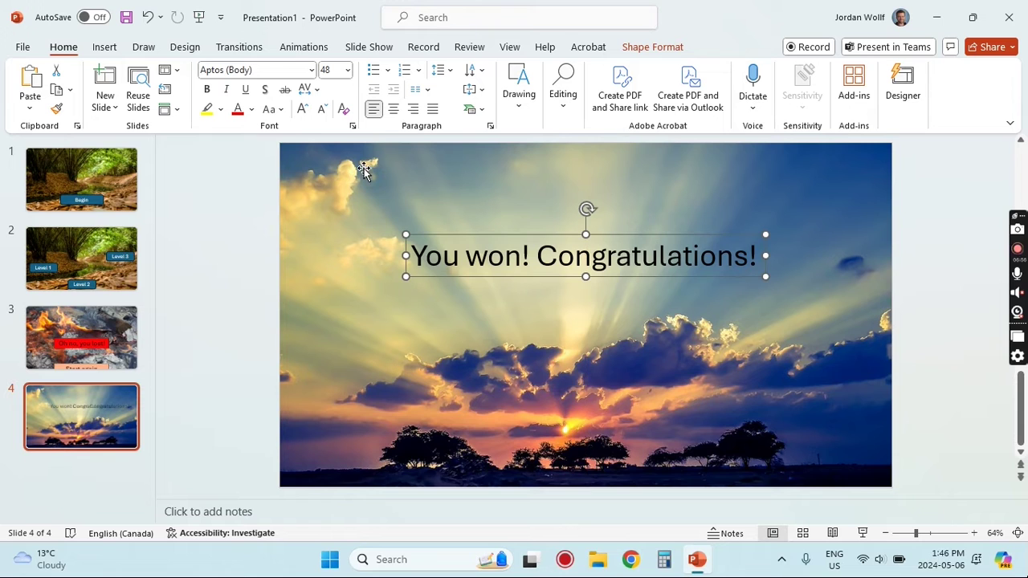
pyautogui.click(393, 110)
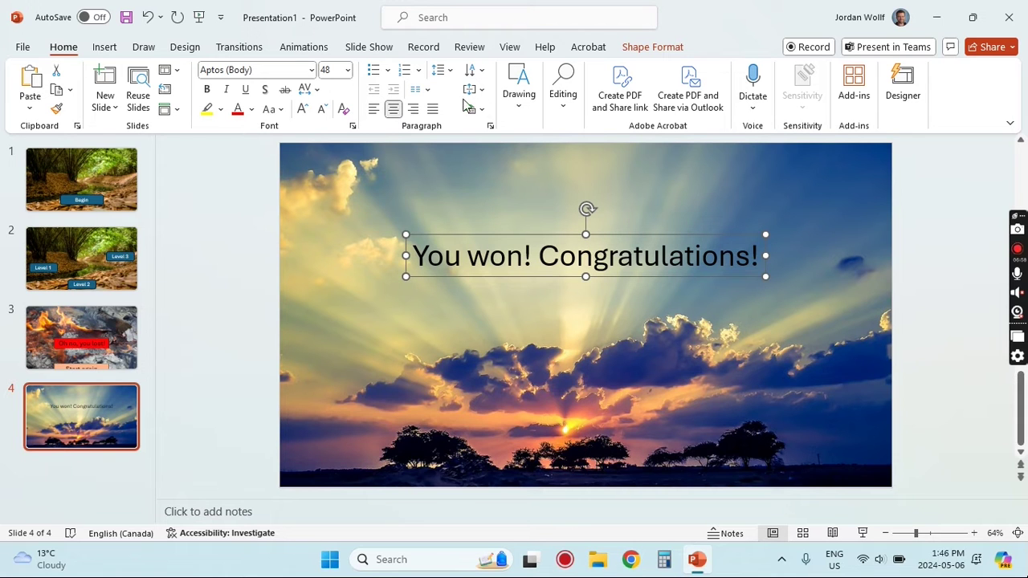
pyautogui.click(651, 47)
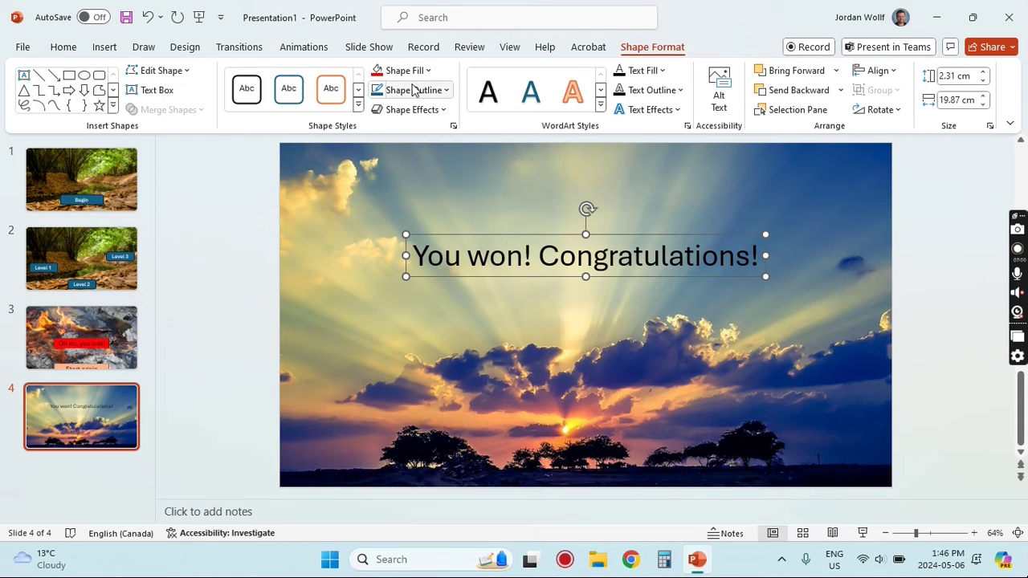
# Step: Fill the congratulations box with light blue and apply a Round bevel effect
pyautogui.click(414, 71)
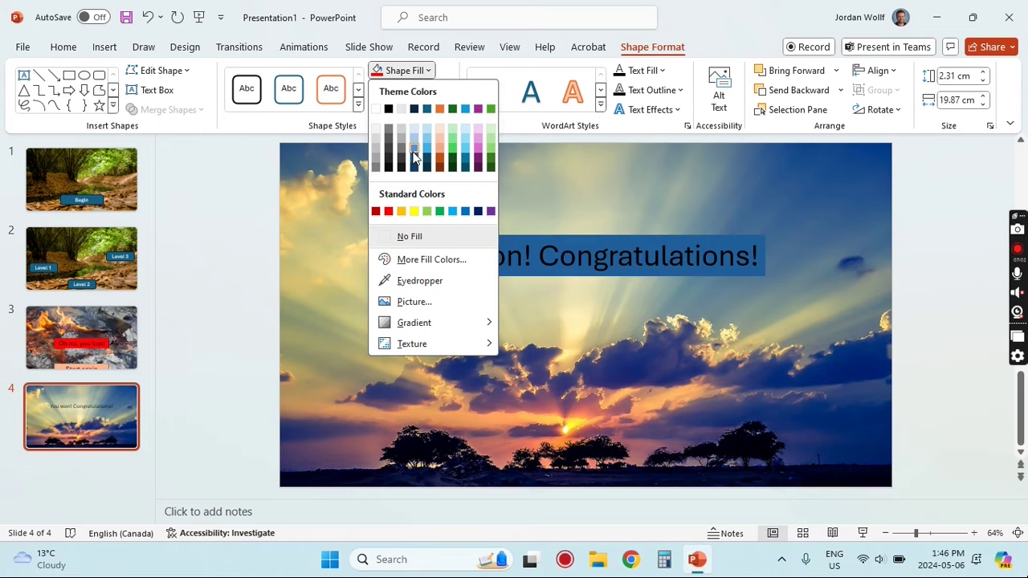
pyautogui.click(422, 137)
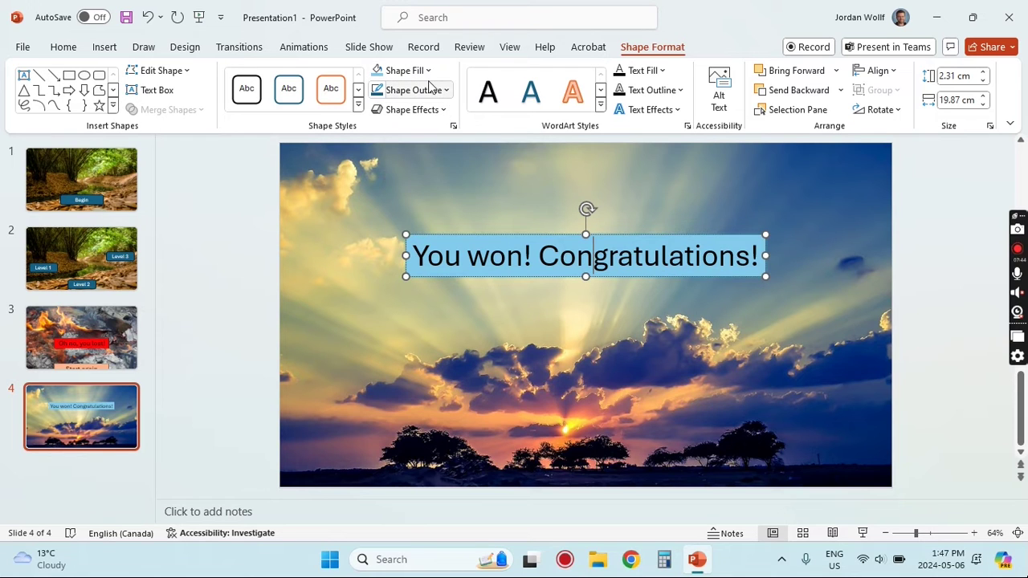
pyautogui.click(441, 110)
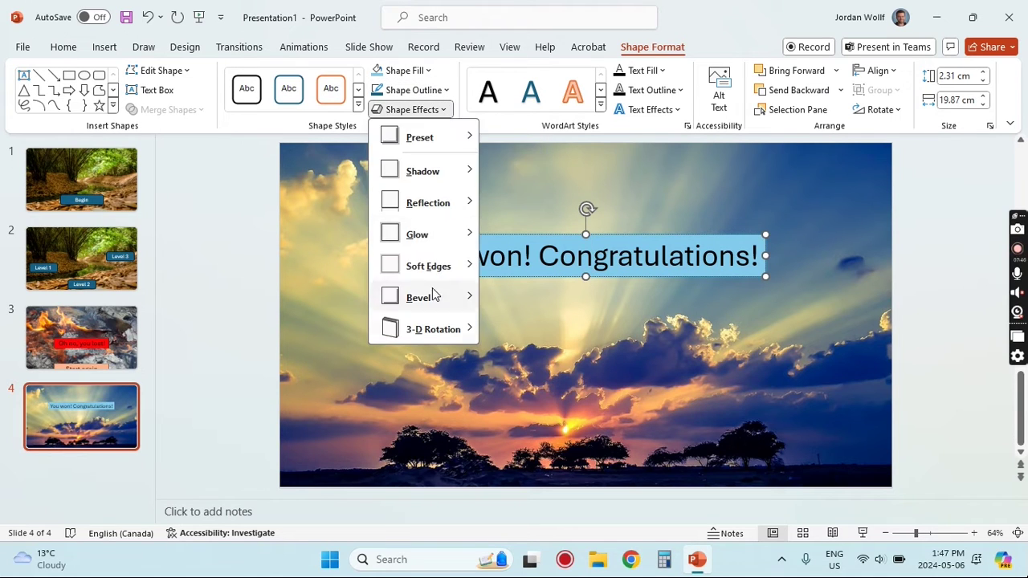
pyautogui.moveTo(441, 306)
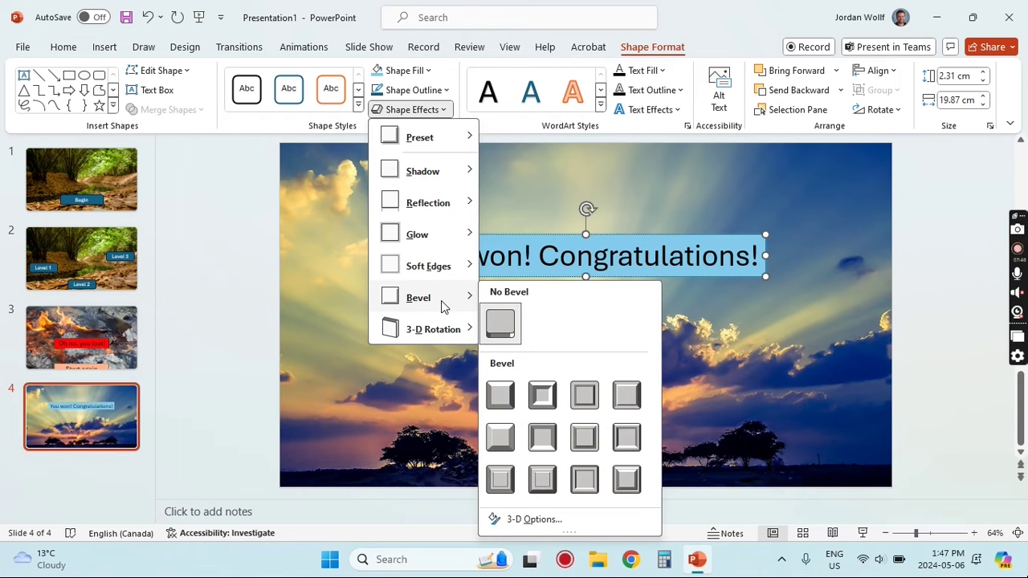
pyautogui.click(502, 393)
pyautogui.click(954, 265)
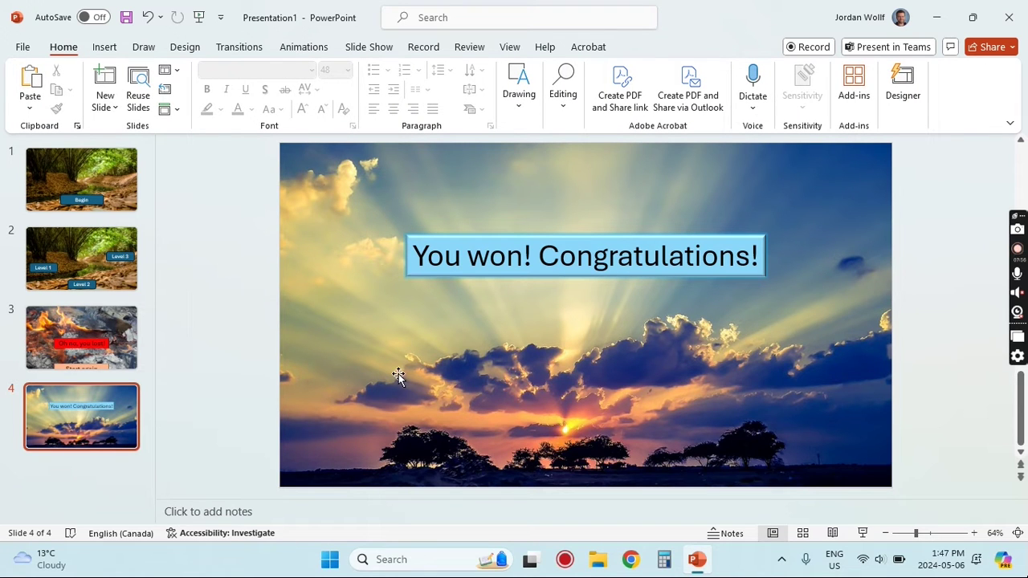
pyautogui.click(567, 245)
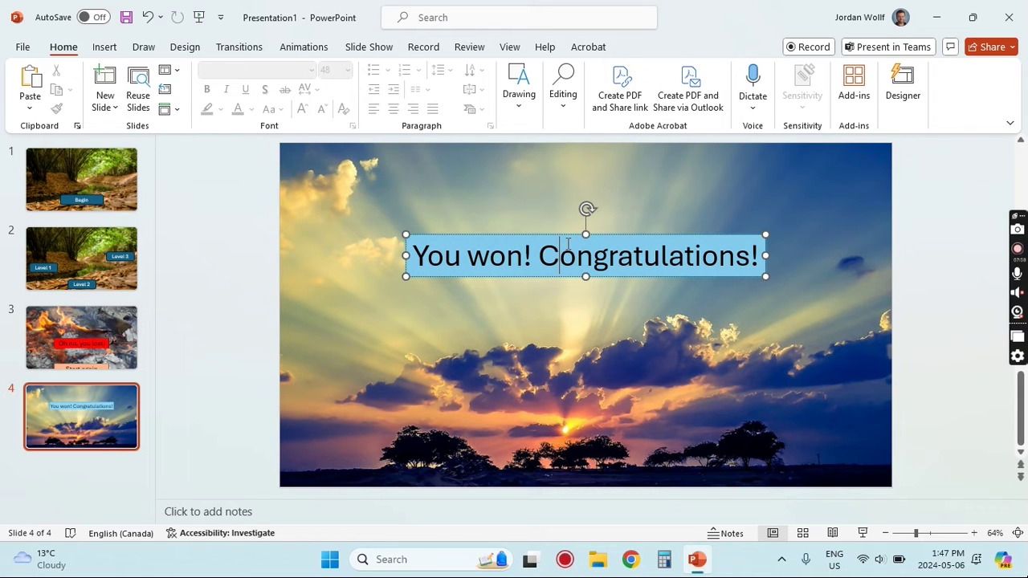
pyautogui.click(615, 235)
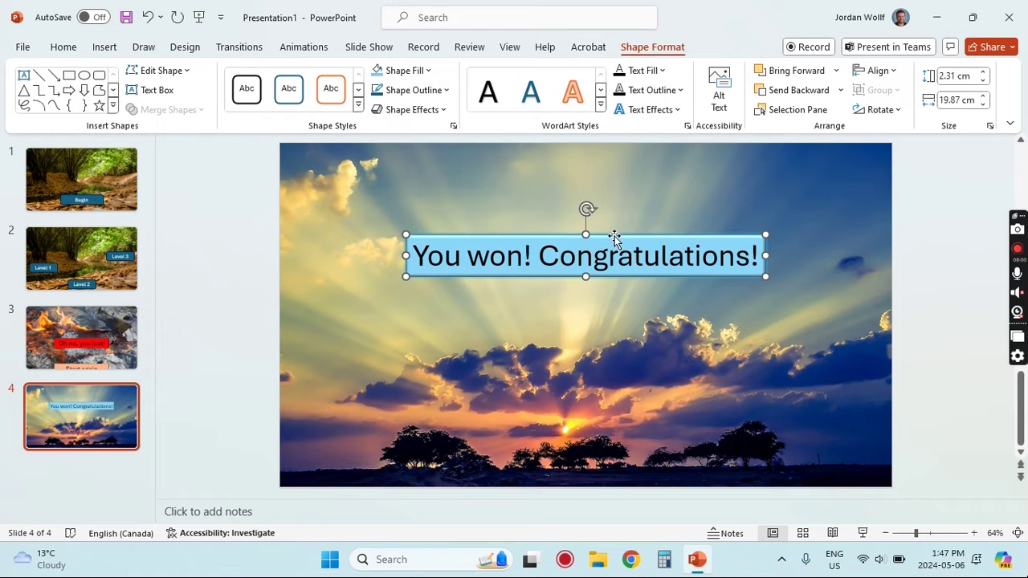
# Step: Duplicate the congratulations box as a 'Back to menu' box at the slide's bottom-right
pyautogui.hotkey('ctrl', 'c')
pyautogui.hotkey('ctrl', 'v')
pyautogui.moveTo(619, 246); pyautogui.dragTo(619, 370)
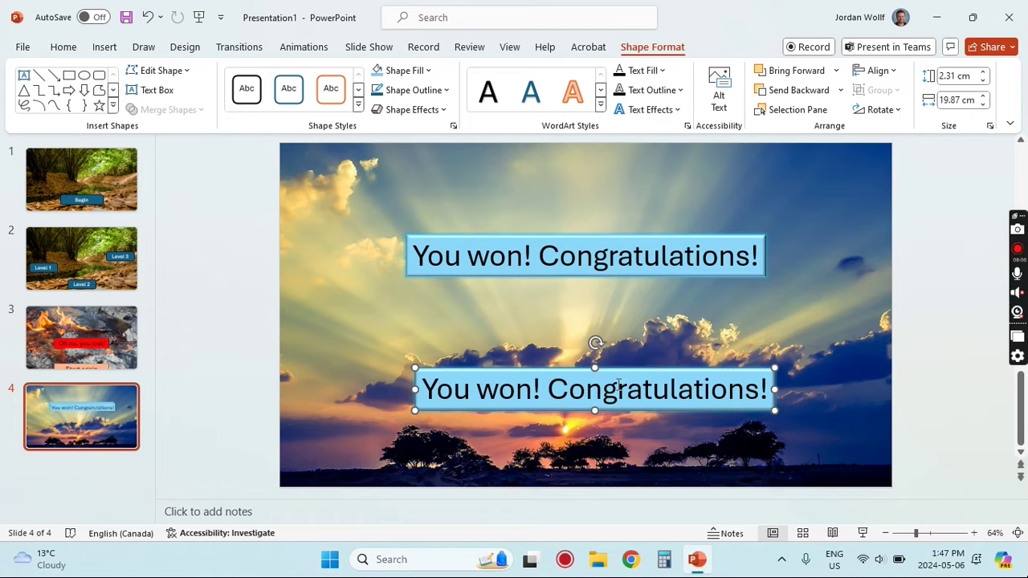
pyautogui.tripleClick(618, 390)
pyautogui.write('Back to menu')
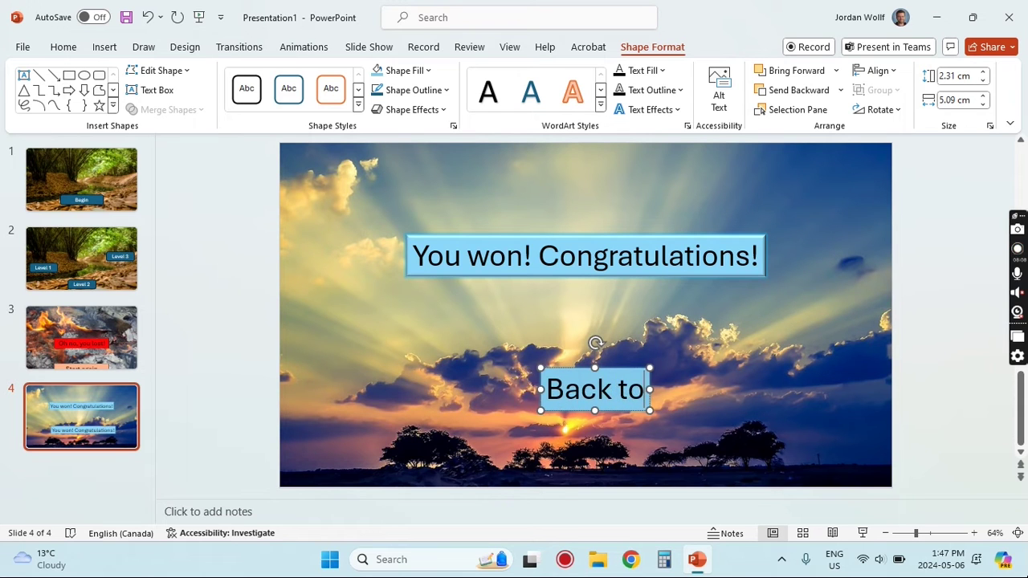
pyautogui.click(921, 360)
pyautogui.click(624, 370)
pyautogui.moveTo(624, 369); pyautogui.dragTo(816, 432)
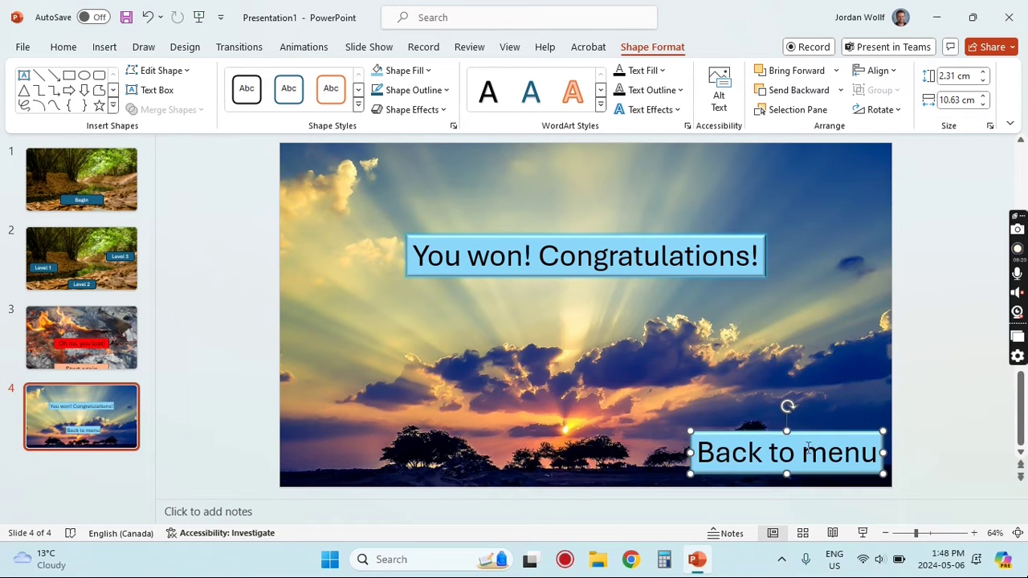
# Step: Shorten the copy's text to 'Menu' and nudge it further into the bottom-right corner
pyautogui.click(814, 454)
pyautogui.press('BackSpace')
pyautogui.press('BackSpace')
pyautogui.press('BackSpace')
pyautogui.press('BackSpace')
pyautogui.press('BackSpace')
pyautogui.press('BackSpace')
pyautogui.press('BackSpace')
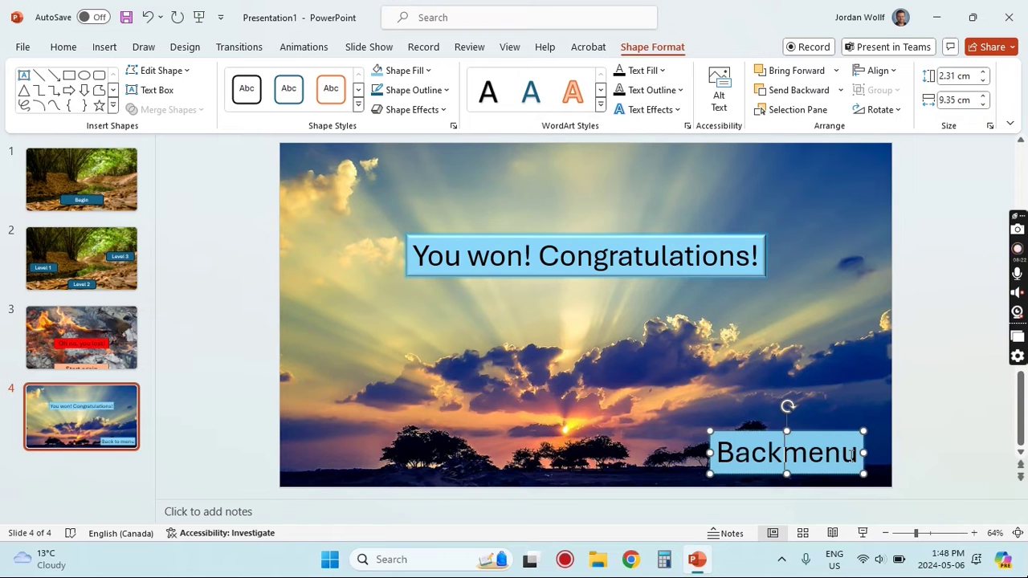
pyautogui.press('Right')
pyautogui.press('BackSpace')
pyautogui.write('M')
pyautogui.click(964, 391)
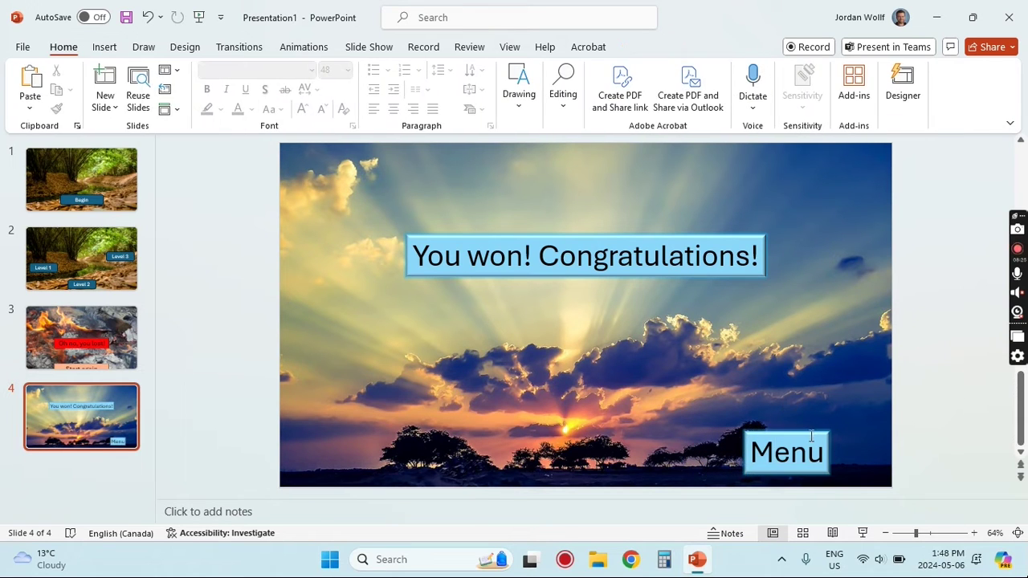
pyautogui.click(788, 436)
pyautogui.moveTo(801, 432); pyautogui.dragTo(852, 431)
pyautogui.click(937, 401)
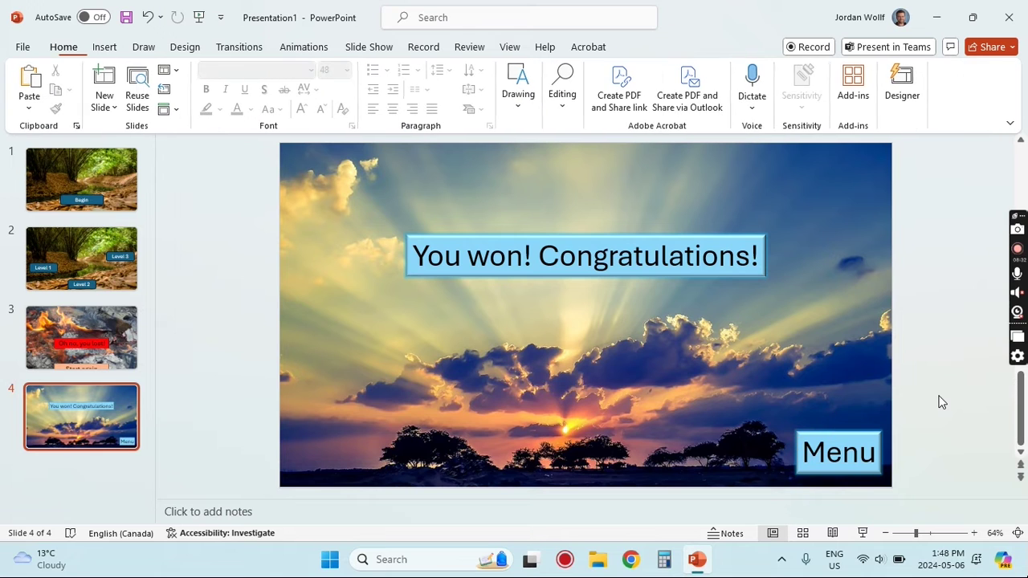
pyautogui.scroll(2, 233, 368)
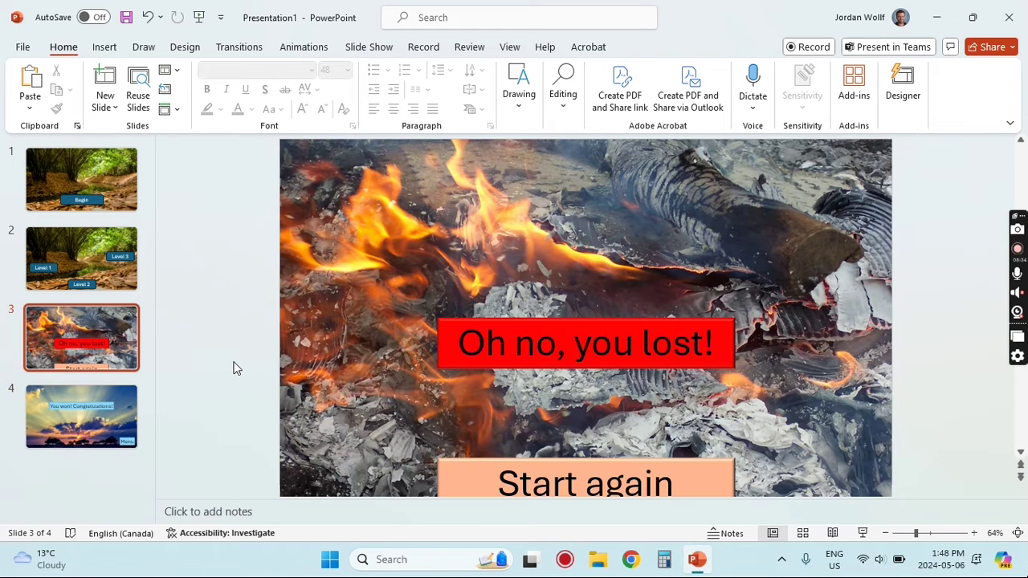
# Step: Insert three Blank-layout slides after the Level slide and open the first new one
pyautogui.click(77, 257)
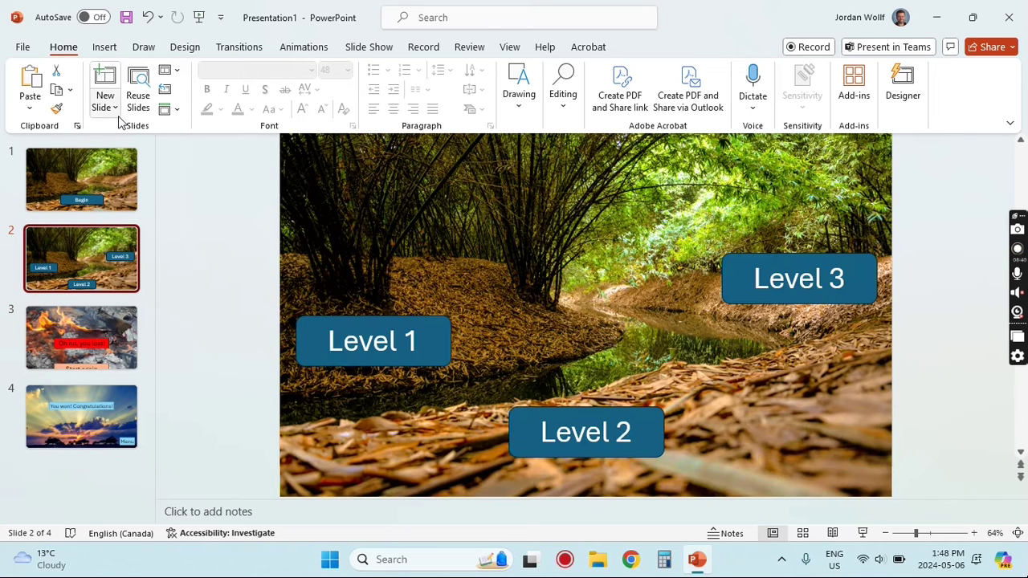
pyautogui.click(113, 108)
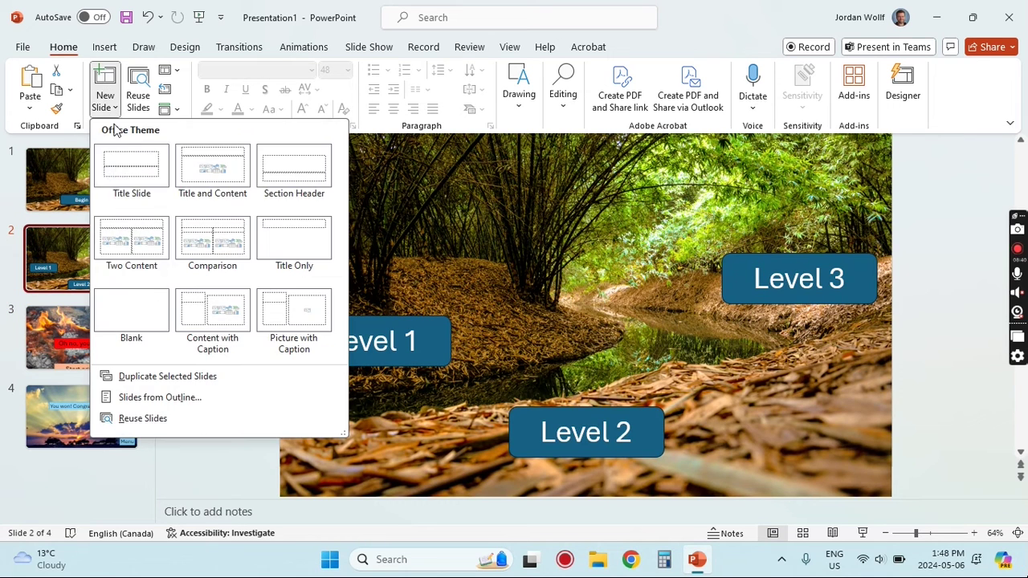
pyautogui.click(118, 313)
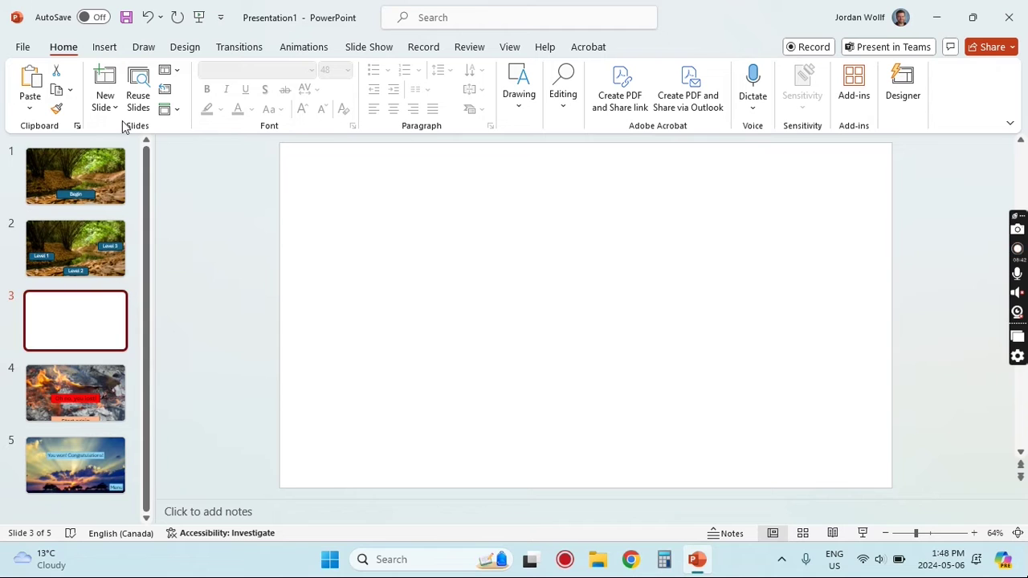
pyautogui.click(114, 108)
pyautogui.click(123, 314)
pyautogui.click(113, 108)
pyautogui.click(117, 316)
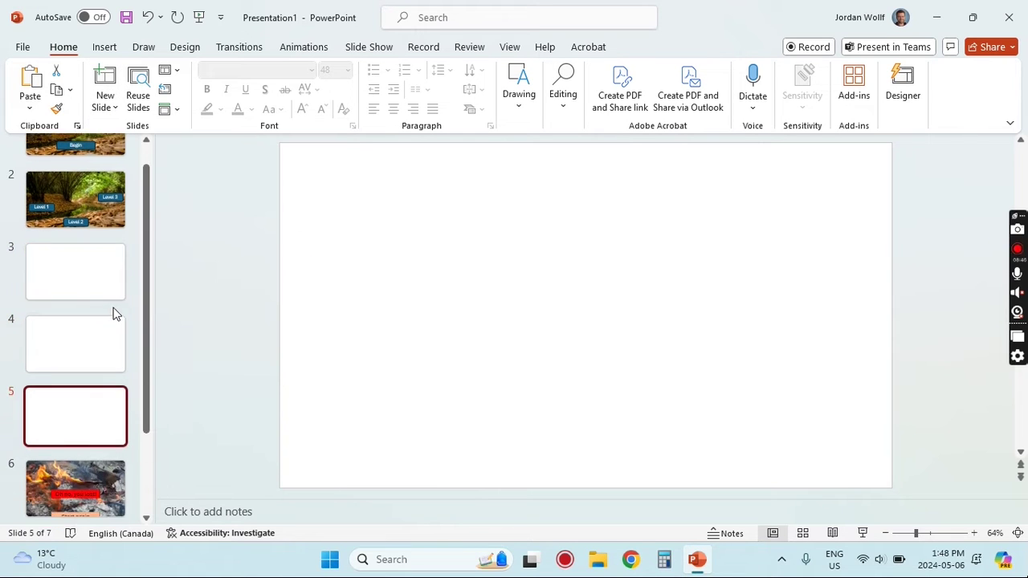
pyautogui.scroll(-2, 114, 314)
pyautogui.scroll(3, 114, 314)
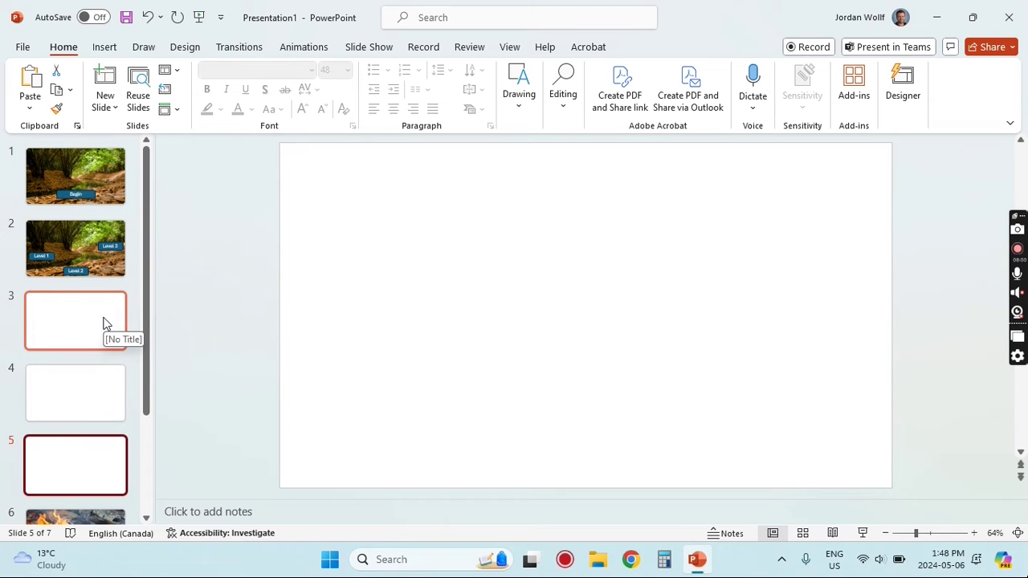
pyautogui.click(105, 322)
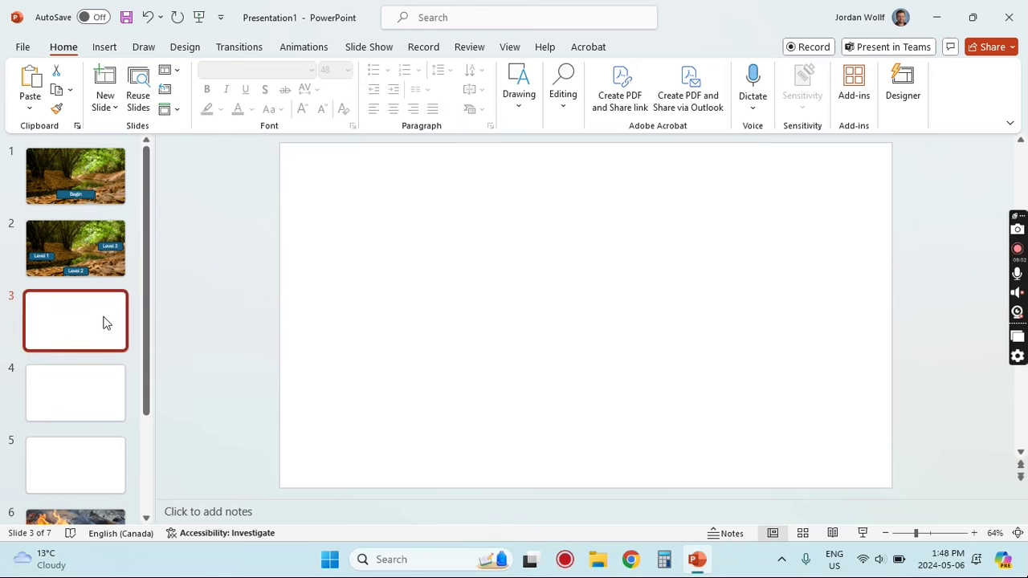
# Step: Draw a thin rectangle bar from top to bottom along slide 3's right edge
pyautogui.click(106, 49)
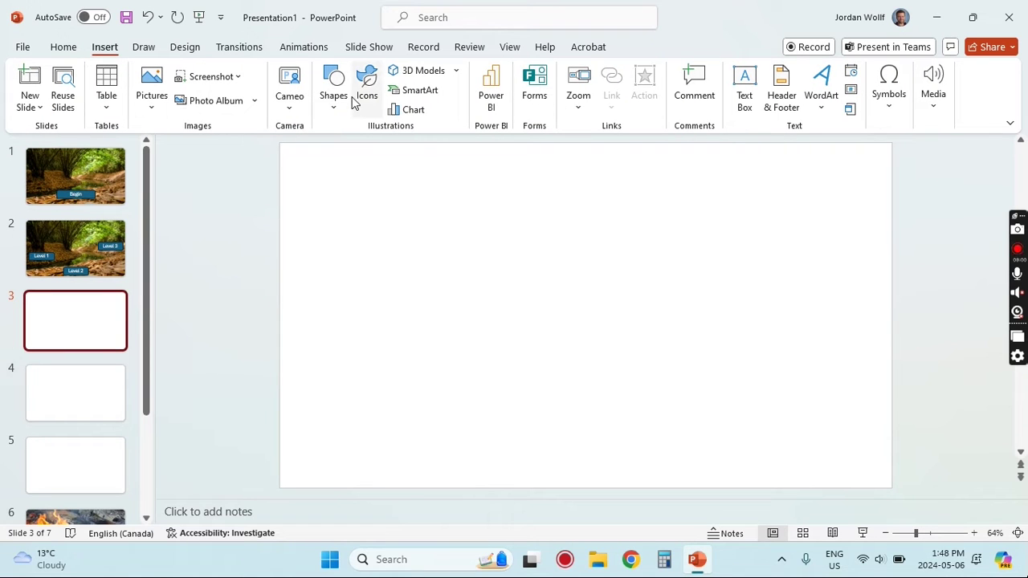
pyautogui.click(332, 88)
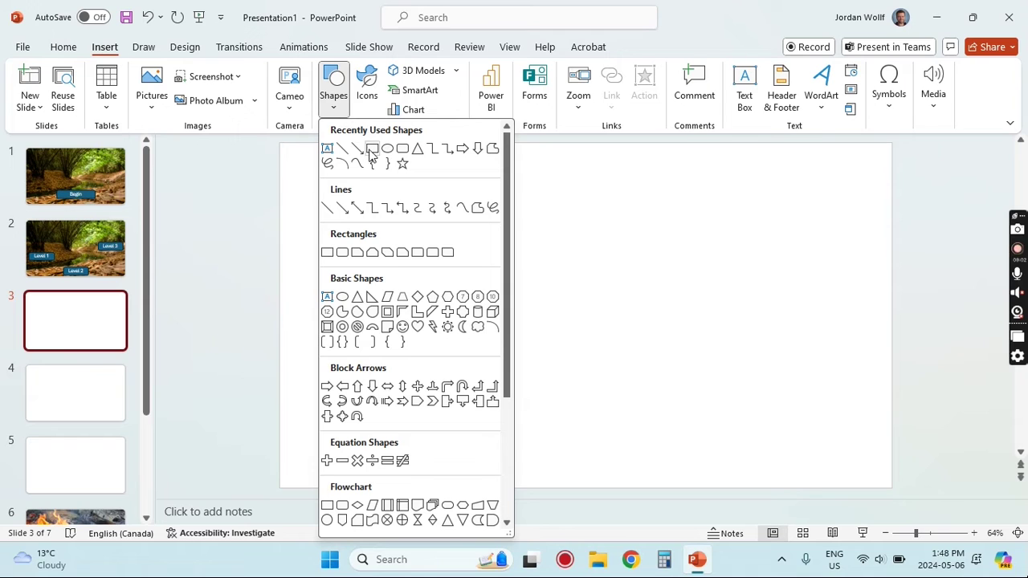
pyautogui.click(372, 149)
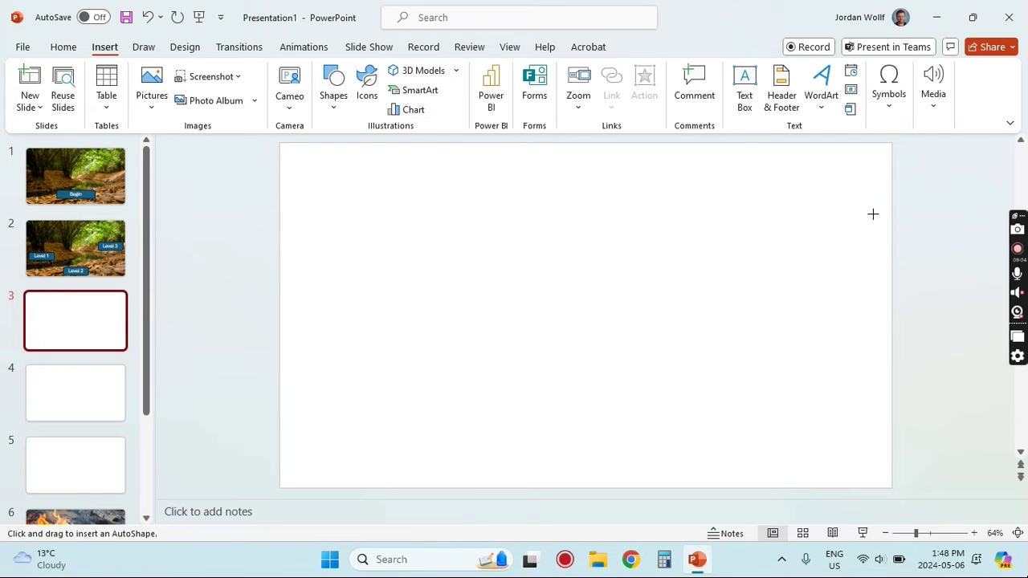
pyautogui.moveTo(879, 157); pyautogui.dragTo(865, 473)
pyautogui.moveTo(873, 230); pyautogui.dragTo(881, 219)
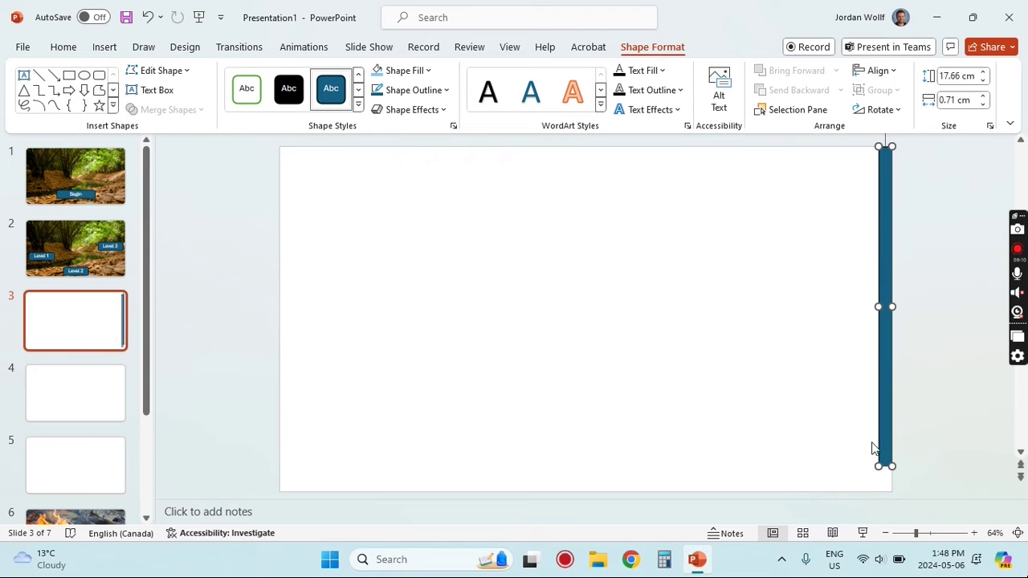
pyautogui.moveTo(878, 466); pyautogui.dragTo(878, 490)
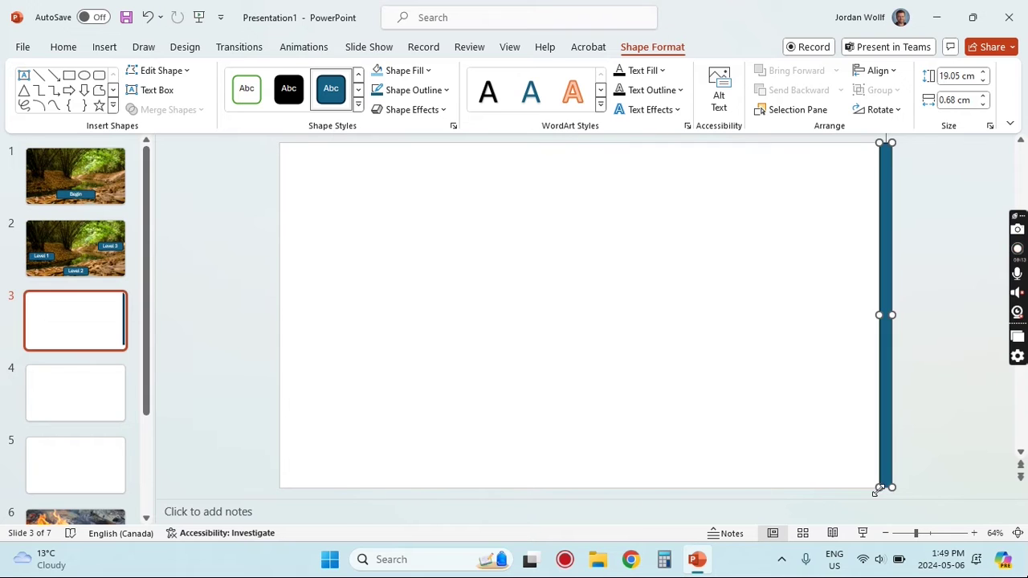
pyautogui.rightClick(888, 197)
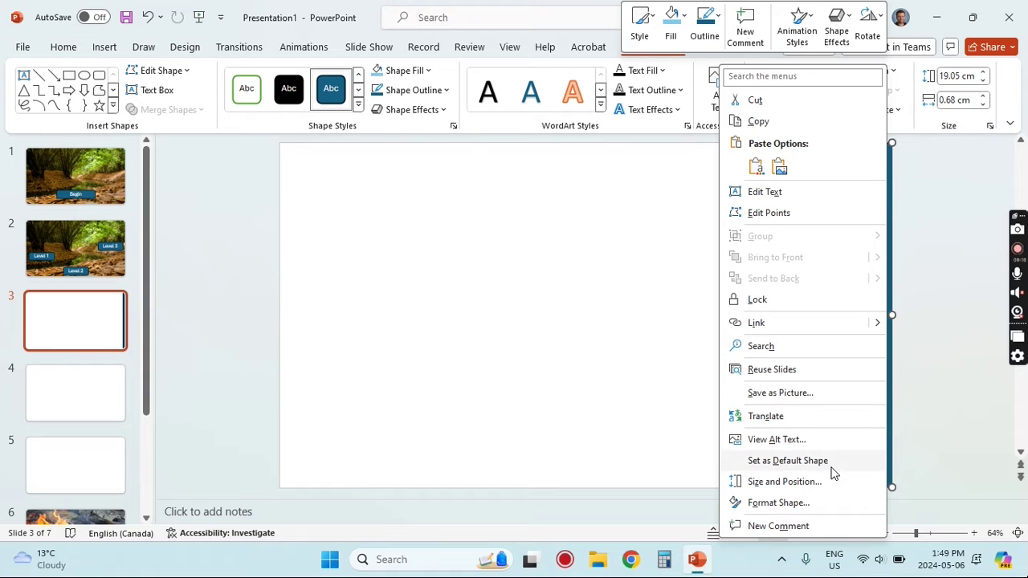
pyautogui.click(652, 291)
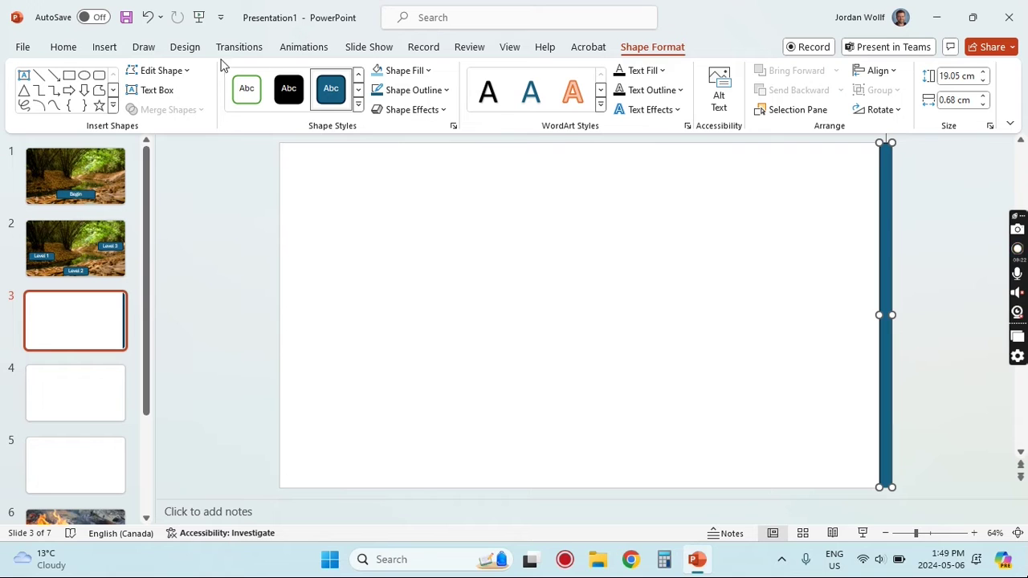
pyautogui.click(105, 48)
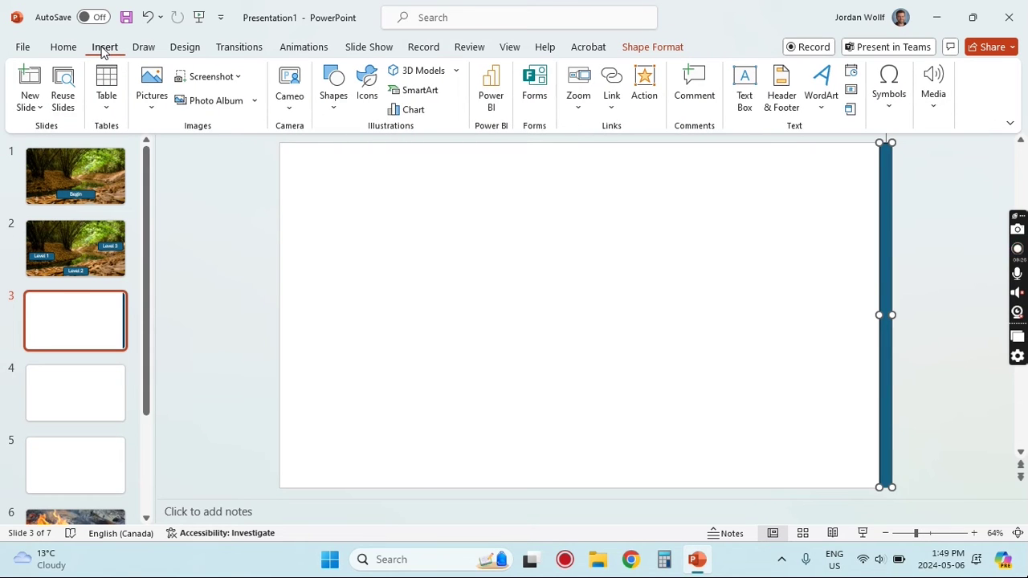
# Step: Give the blue bar a Mouse Over action that hyperlinks to Slide 6
pyautogui.click(646, 83)
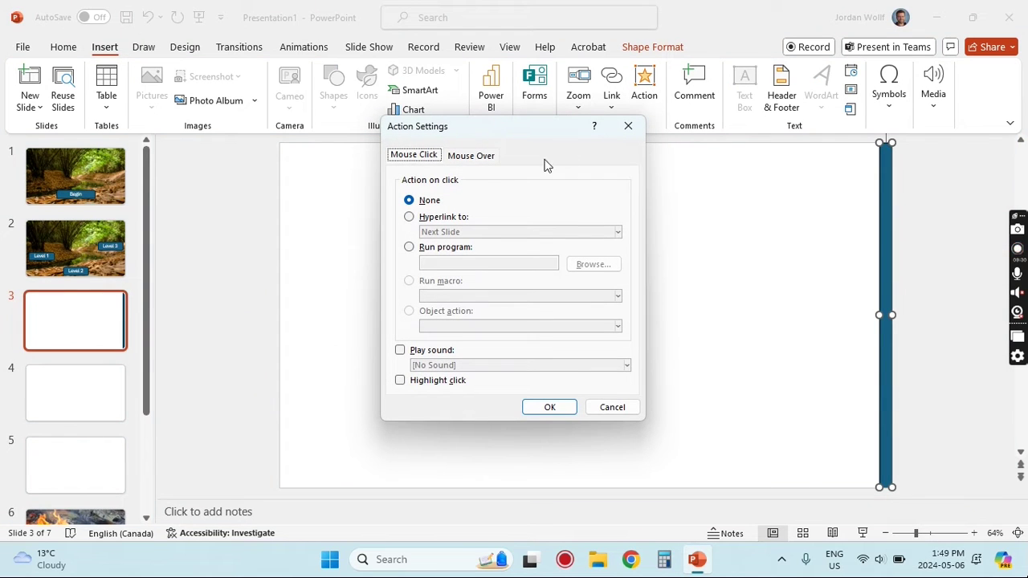
pyautogui.click(460, 158)
pyautogui.click(409, 218)
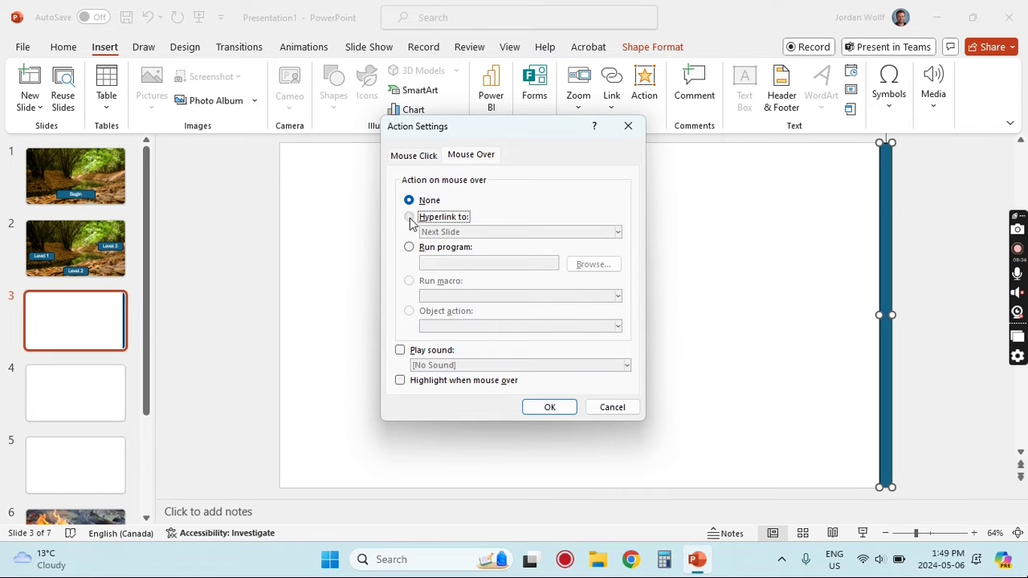
pyautogui.click(474, 234)
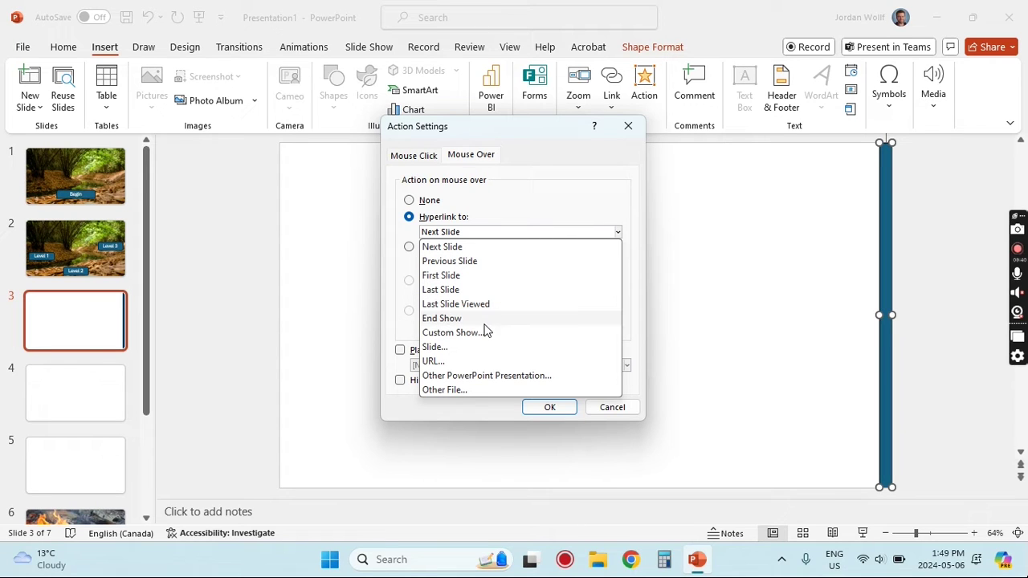
pyautogui.click(478, 348)
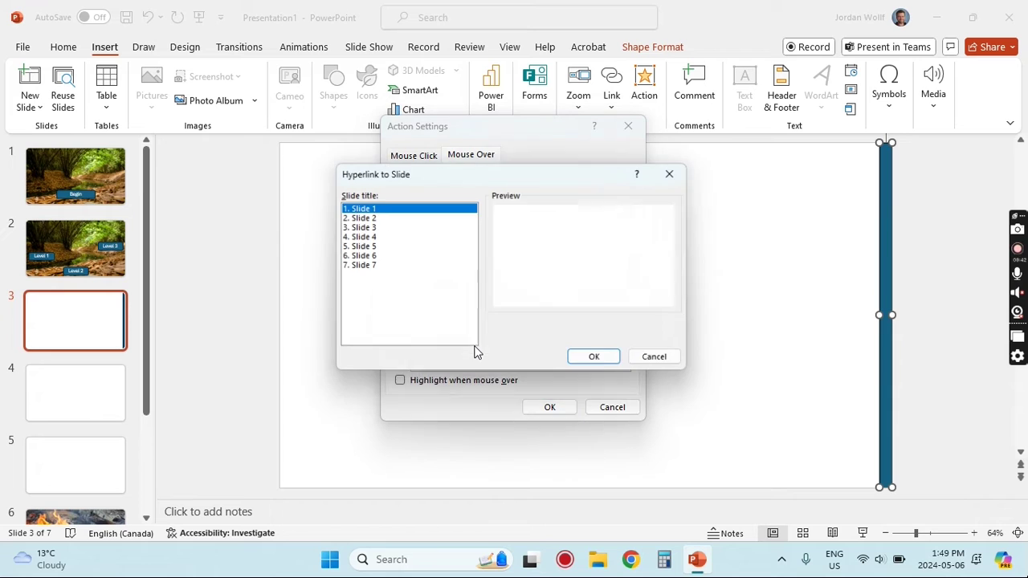
pyautogui.click(359, 256)
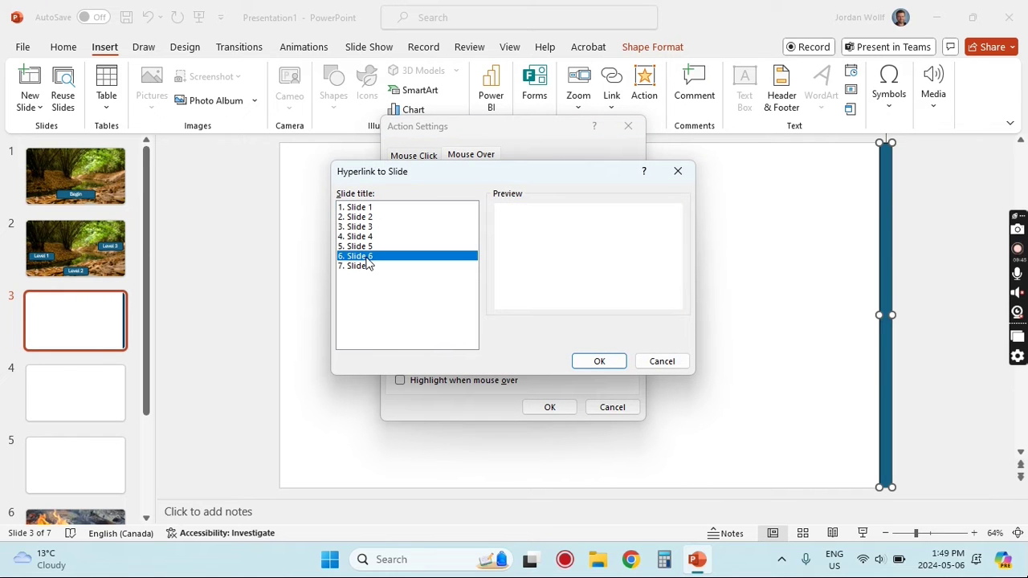
pyautogui.click(602, 361)
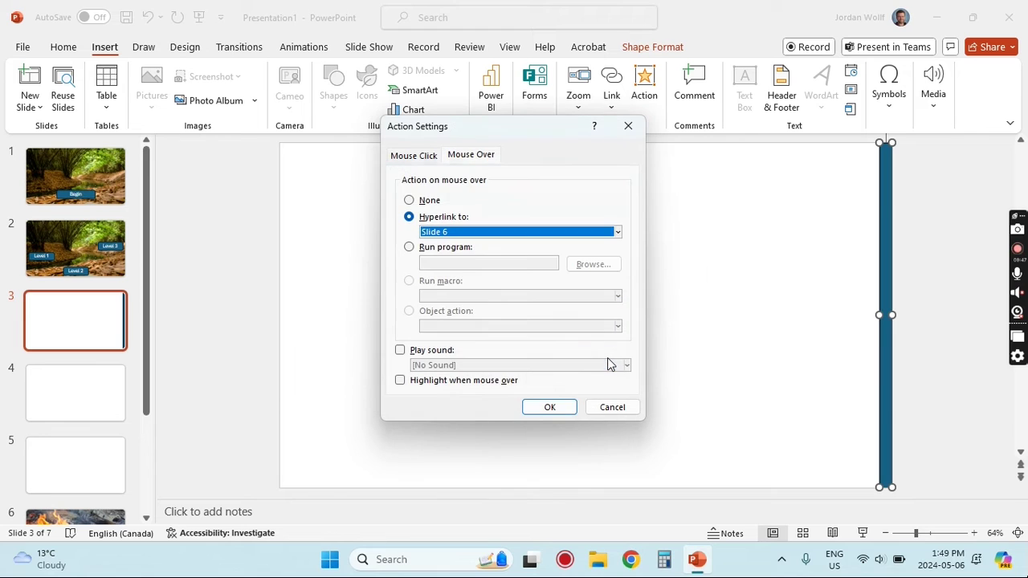
pyautogui.click(550, 408)
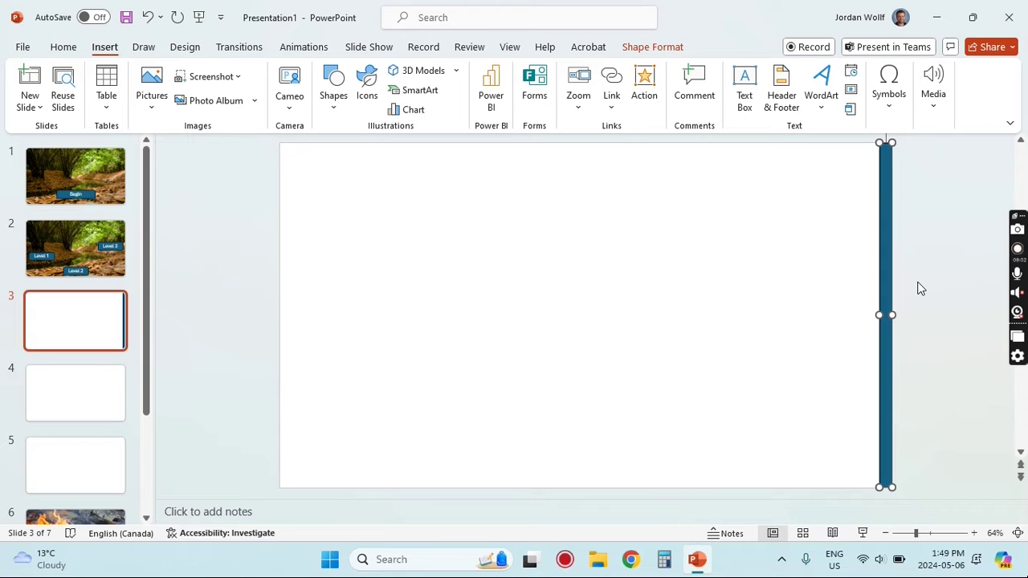
# Step: Paste copies of the blue bar at the left edge and reshape one into a full-width top bar
pyautogui.hotkey('ctrl', 'c')
pyautogui.hotkey('ctrl', 'v')
pyautogui.moveTo(890, 266); pyautogui.dragTo(289, 255)
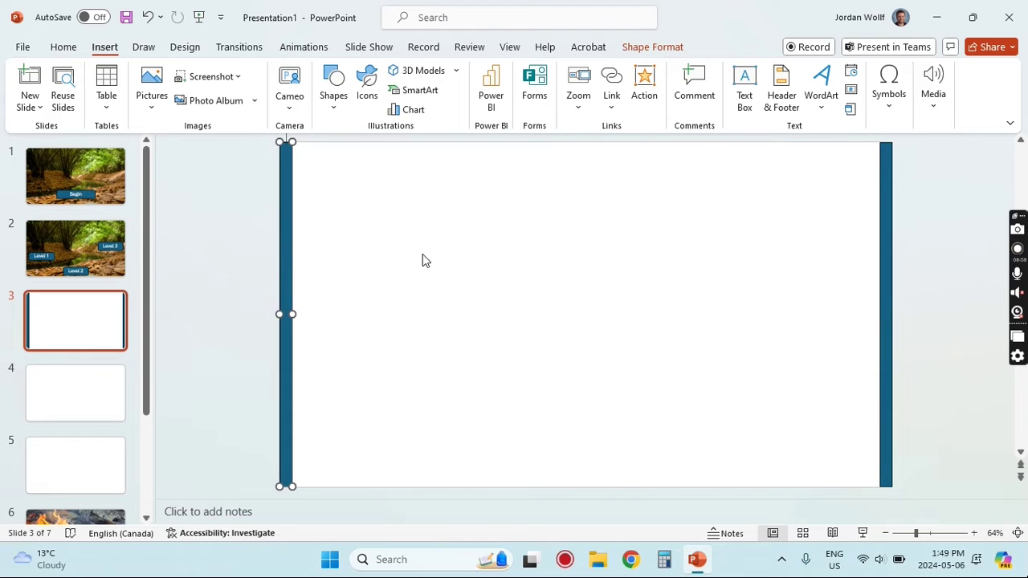
pyautogui.click(890, 255)
pyautogui.moveTo(897, 252); pyautogui.dragTo(346, 241)
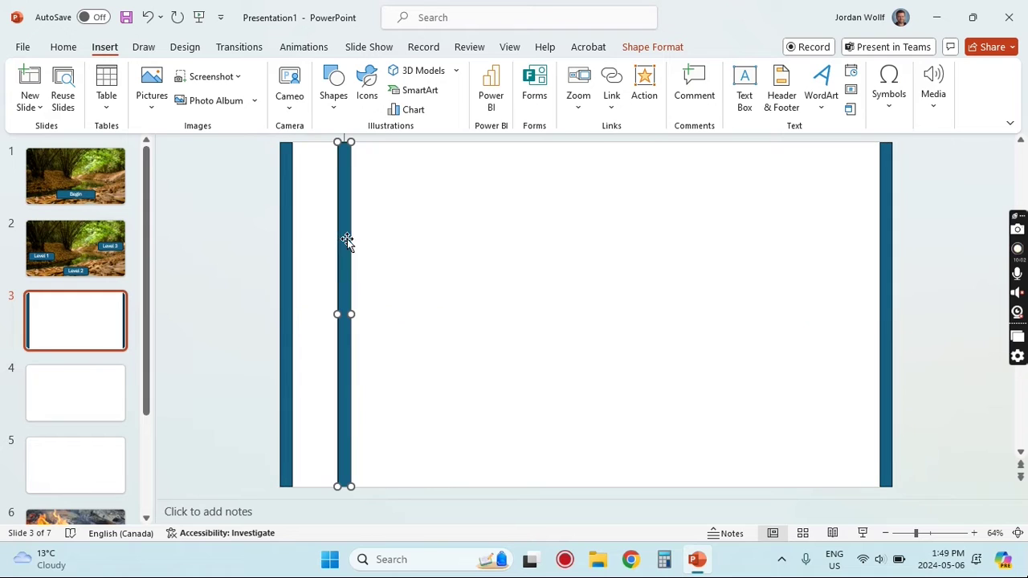
pyautogui.moveTo(352, 487); pyautogui.dragTo(880, 153)
pyautogui.moveTo(337, 150); pyautogui.dragTo(291, 154)
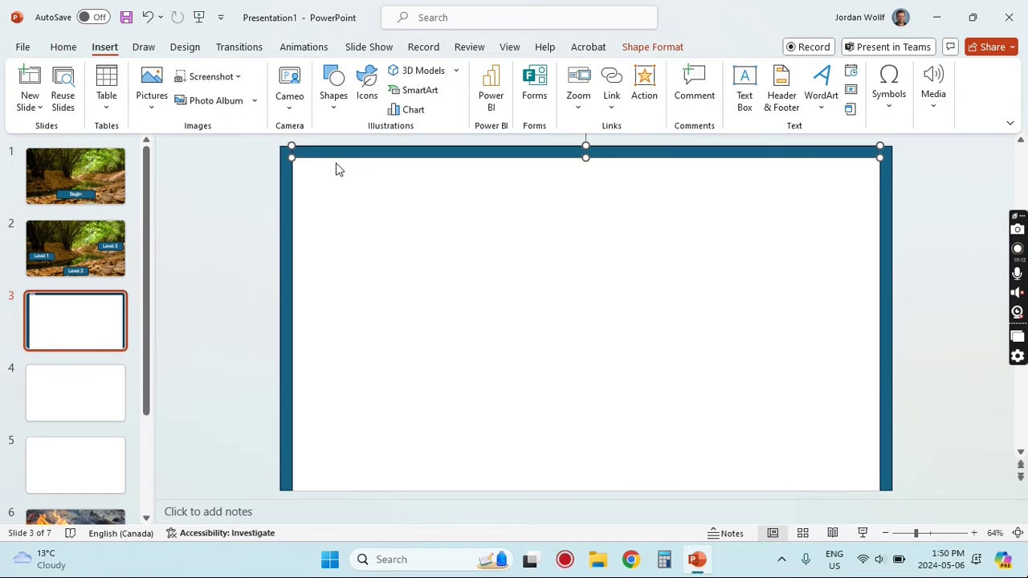
# Step: Duplicate the top bar down to the slide's bottom edge
pyautogui.hotkey('ctrl', 'c')
pyautogui.hotkey('ctrl', 'v')
pyautogui.moveTo(511, 157); pyautogui.dragTo(501, 480)
pyautogui.click(447, 315)
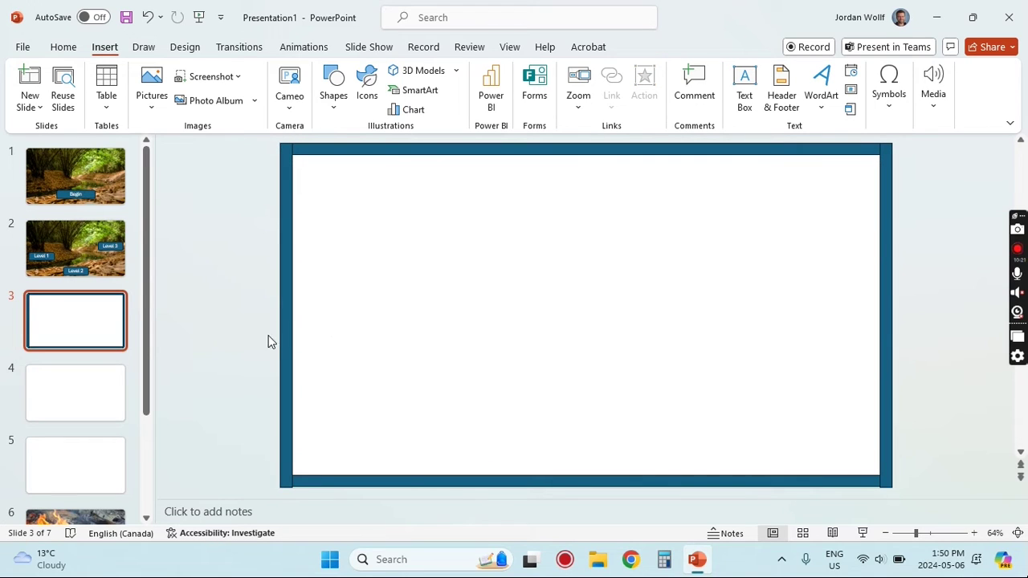
# Step: Draw a small blue rounded rectangle left of centre on slide 3
pyautogui.click(68, 239)
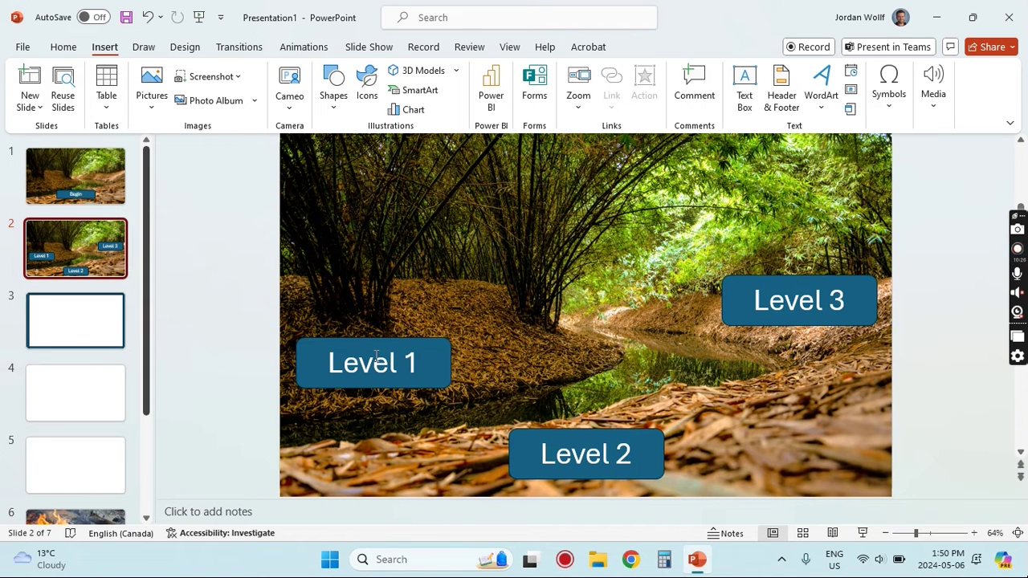
pyautogui.click(80, 333)
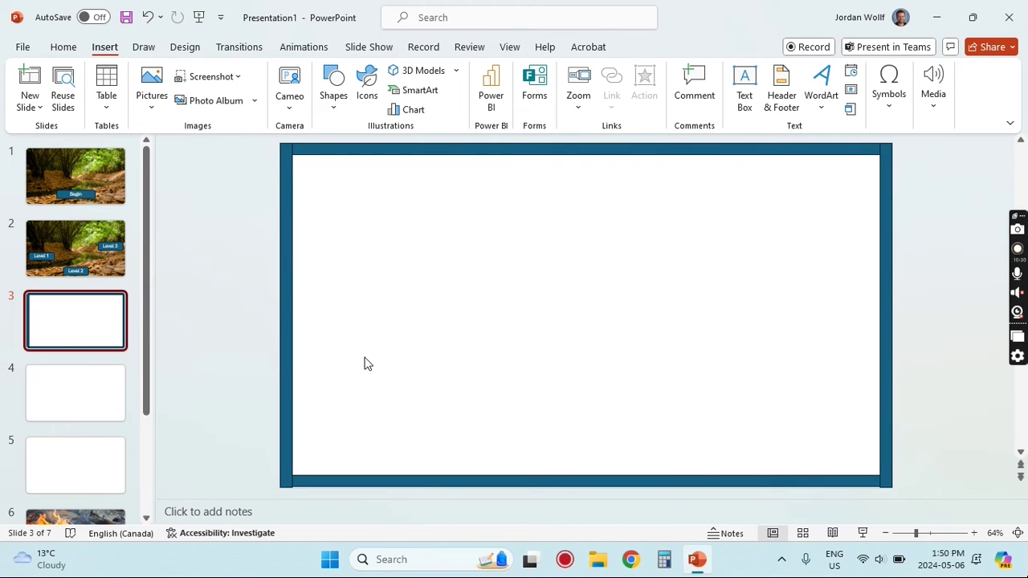
pyautogui.click(334, 85)
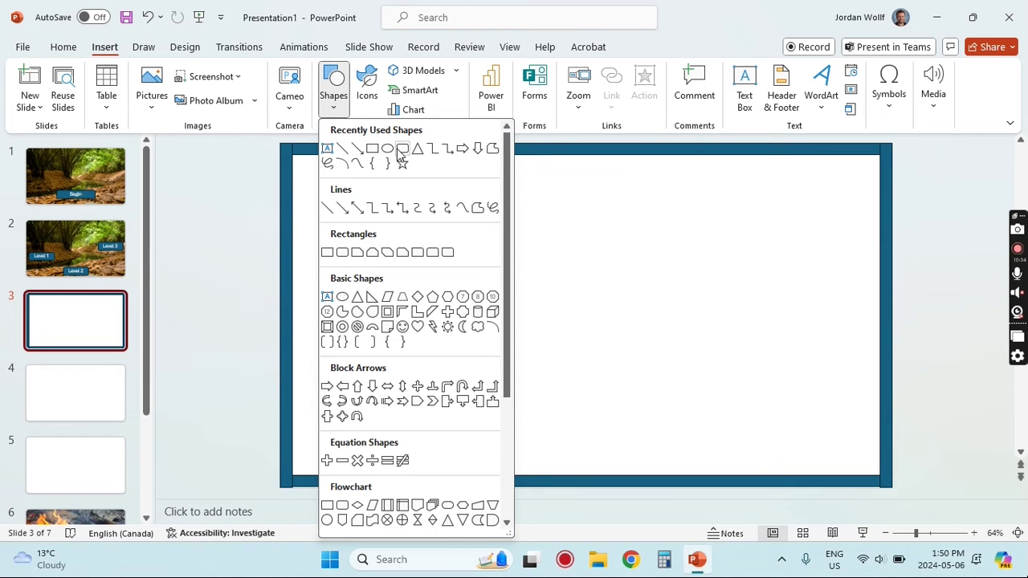
pyautogui.click(388, 150)
pyautogui.moveTo(342, 332)
pyautogui.mouseDown()
pyautogui.moveTo(397, 364)
pyautogui.moveTo(435, 366)
pyautogui.mouseUp()
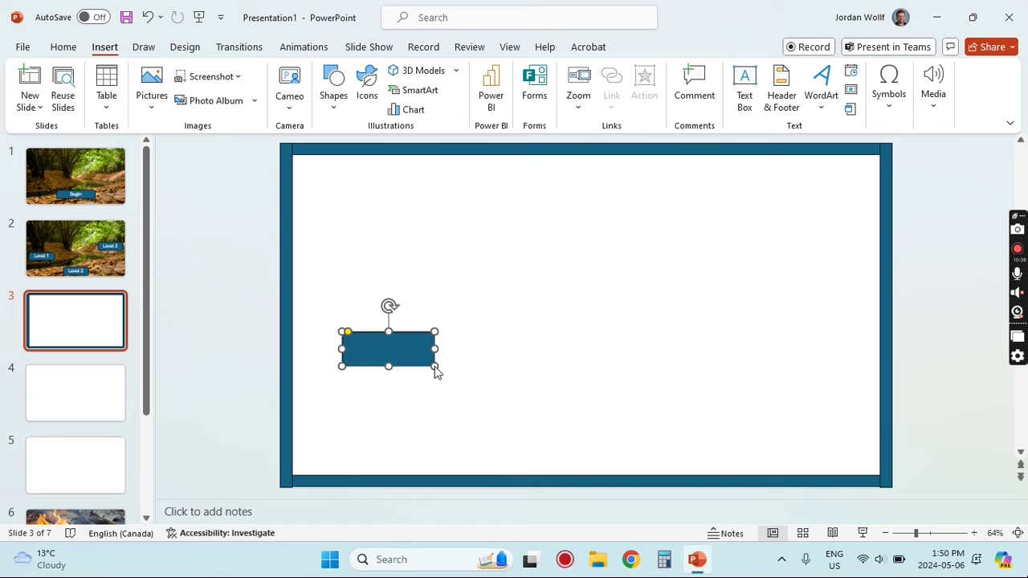
# Step: Duplicate the top wall bar and move the copy down across mid-slide
pyautogui.click(492, 351)
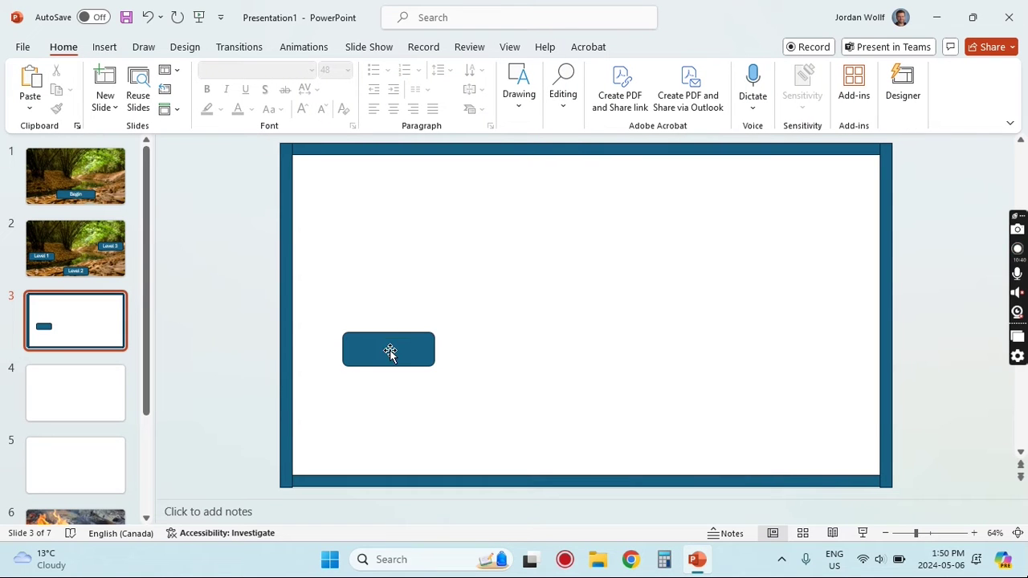
pyautogui.click(450, 152)
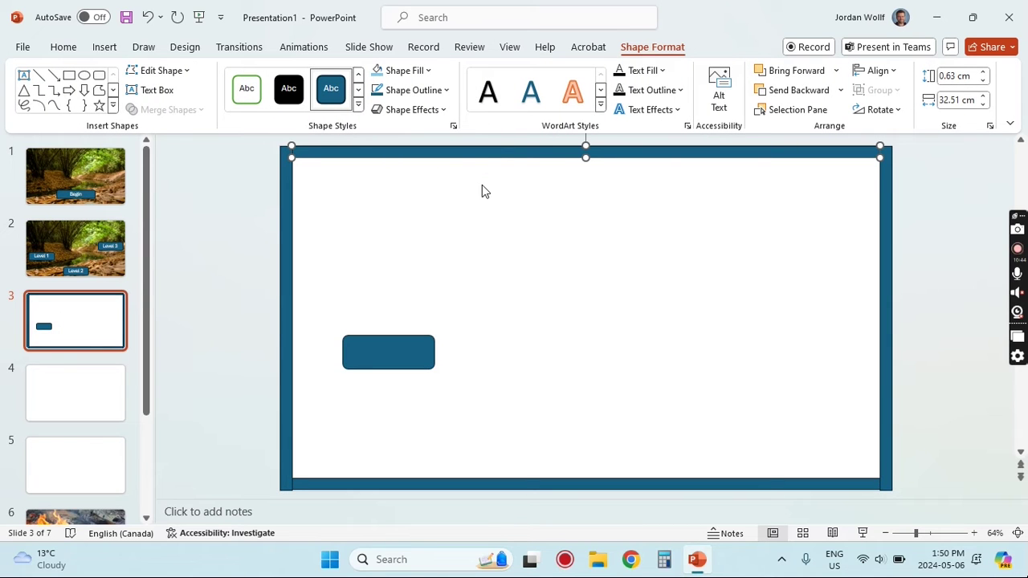
pyautogui.hotkey('ctrl', 'v')
pyautogui.moveTo(677, 163); pyautogui.dragTo(667, 280)
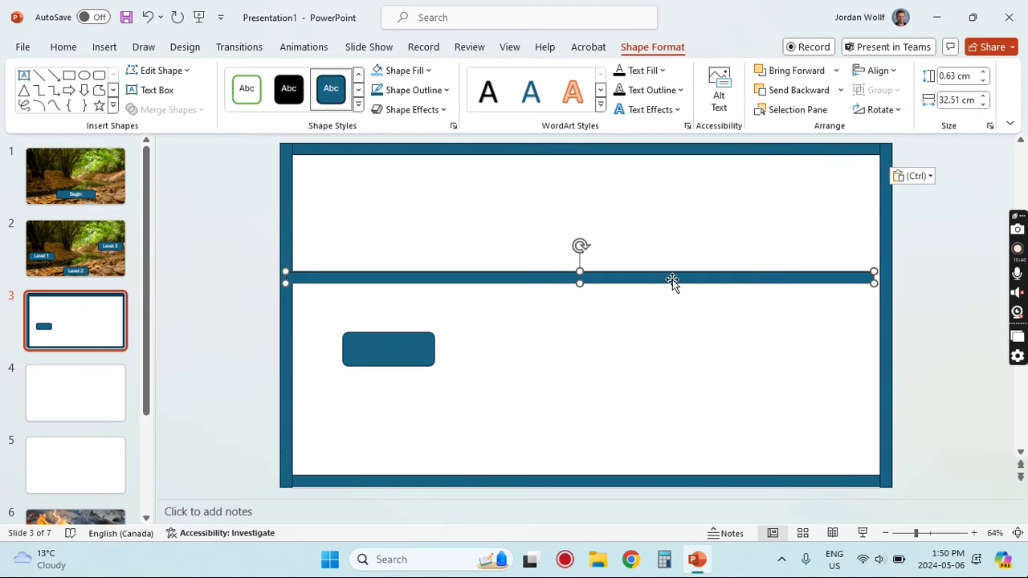